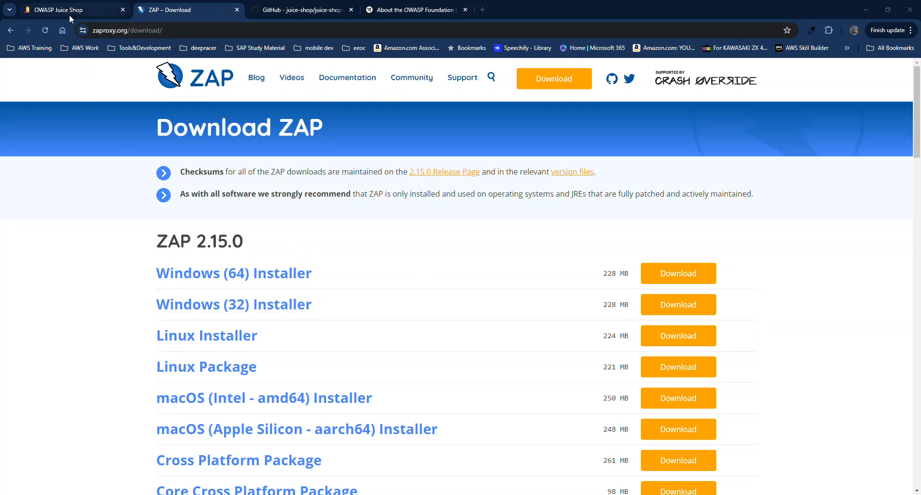
Check the About the OWASP Foundation page, then return to the Juice Shop store at localhost:3000.
mouse_move(70, 19)
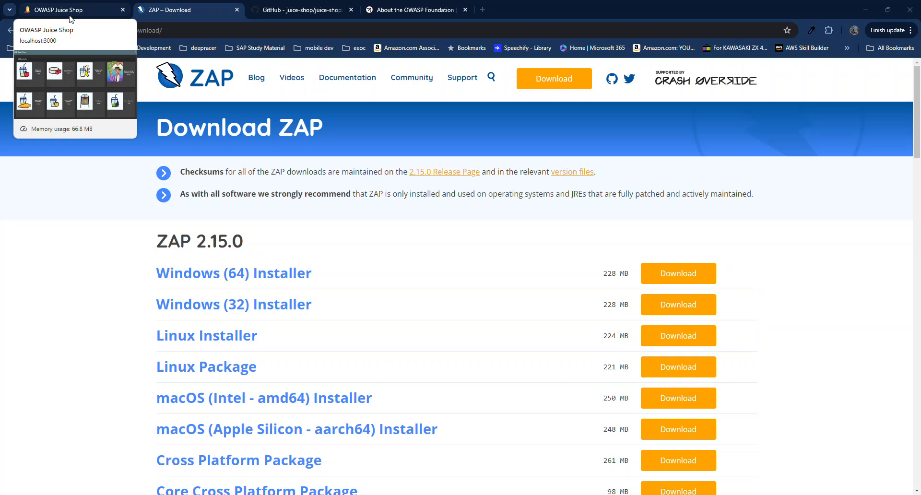
click(70, 11)
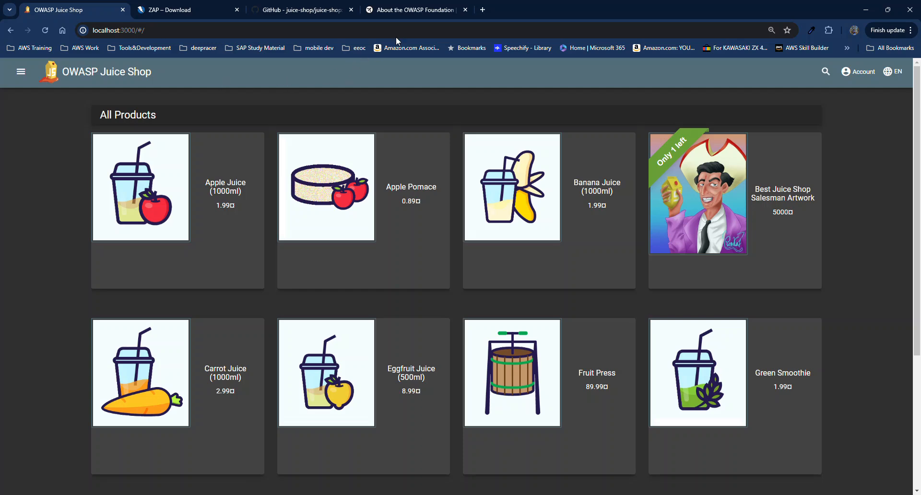
click(405, 9)
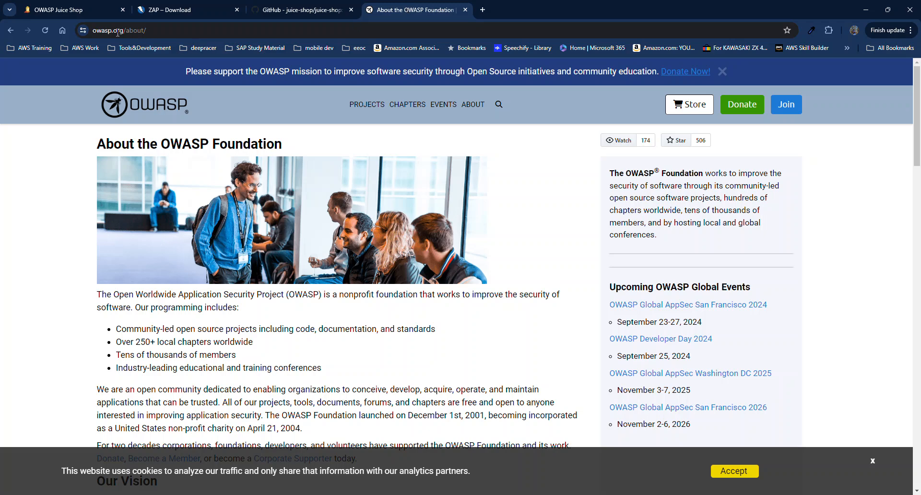
click(72, 9)
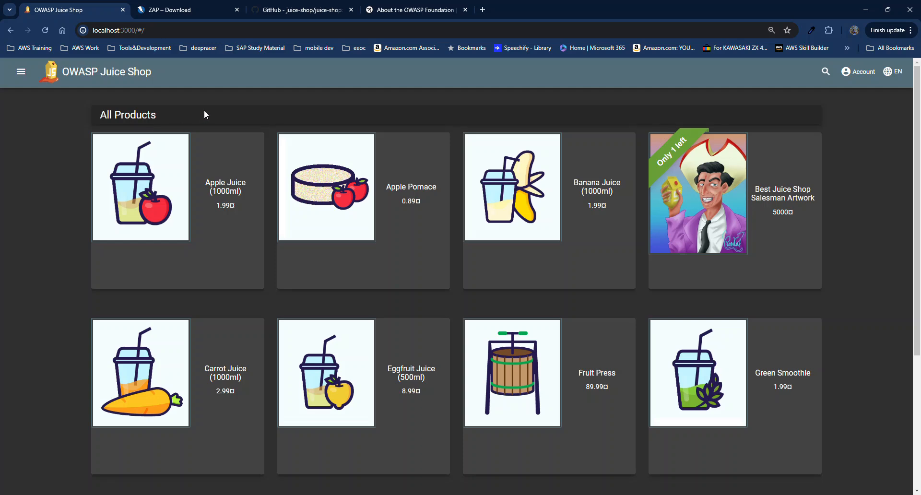
Read the juice-shop README Setup section on GitHub, then go back to the ZAP 2.15.0 download page.
click(290, 11)
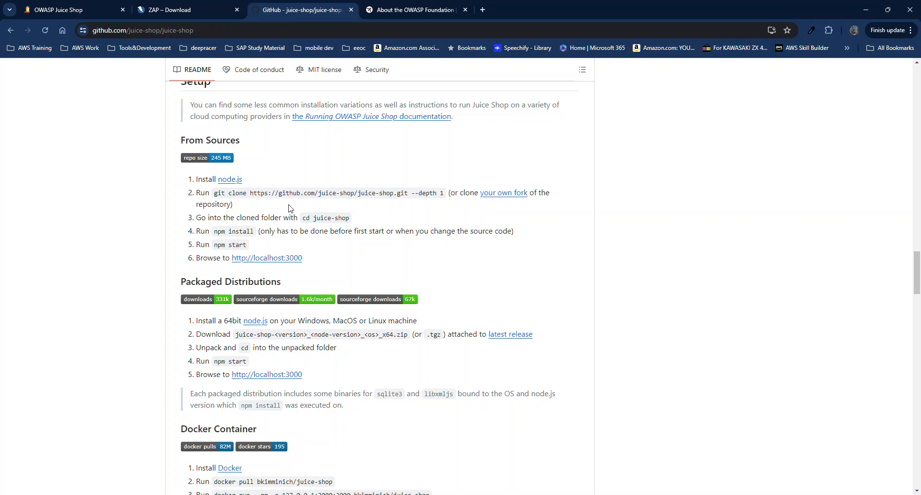
scroll(288, 209, down, 1)
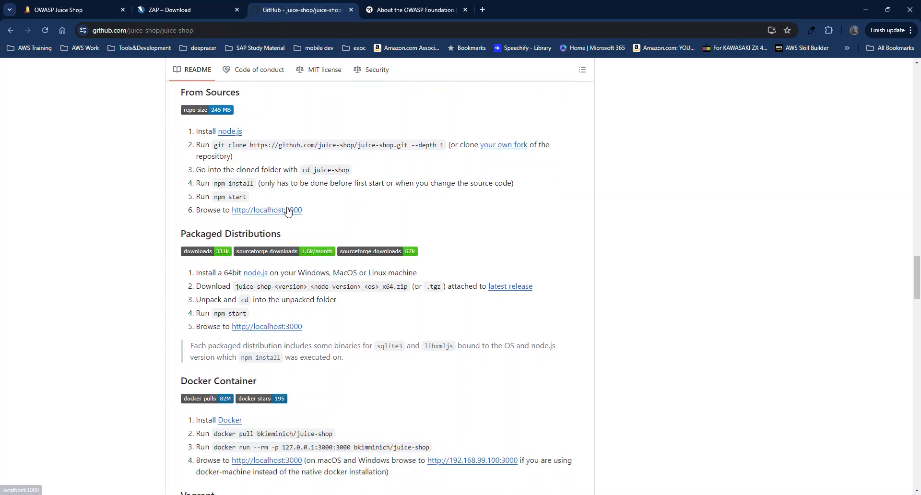
scroll(377, 344, down, 2)
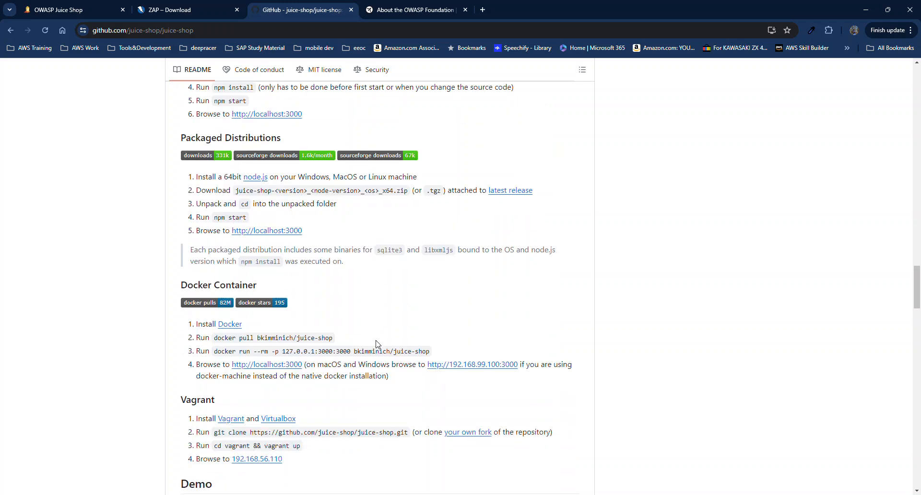
scroll(377, 344, down, 2)
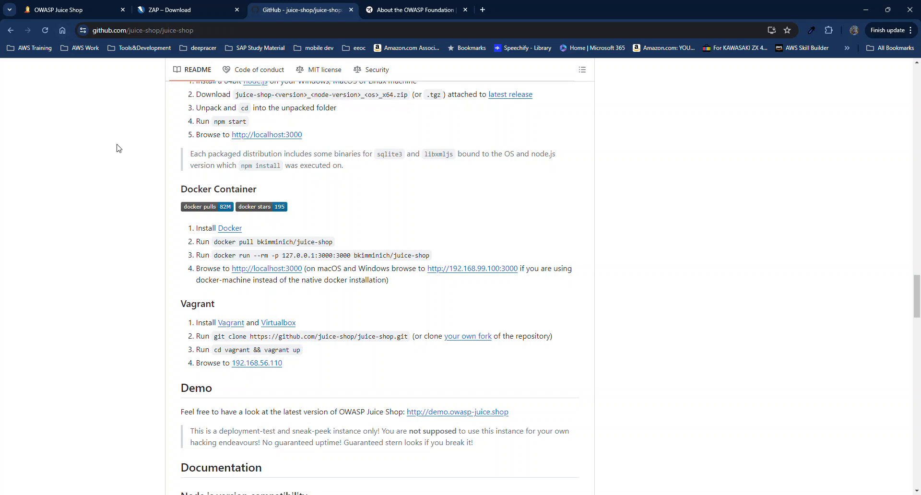
click(184, 14)
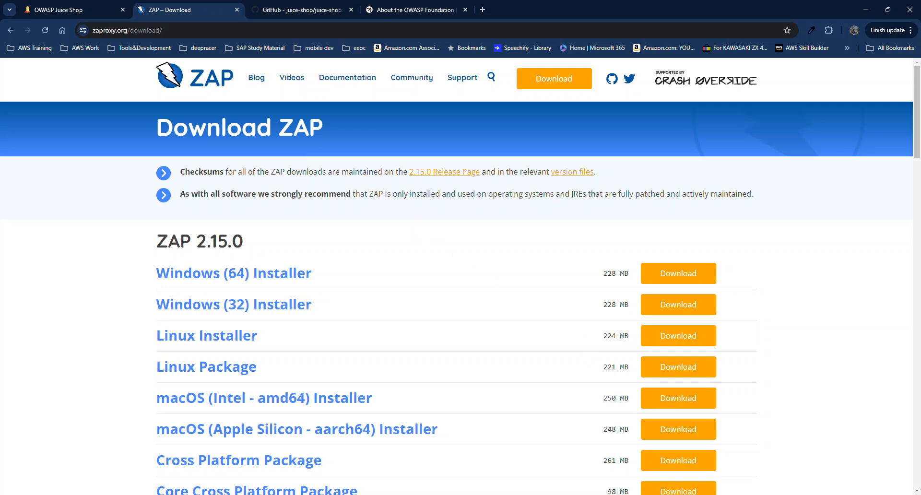
Switch to the ZAP 2.15.0 desktop application from the taskbar.
click(531, 494)
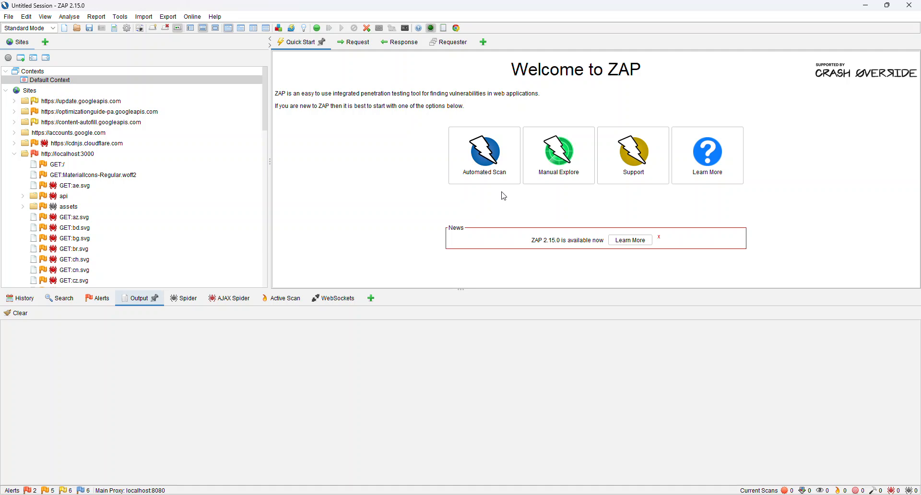
click(549, 180)
click(390, 168)
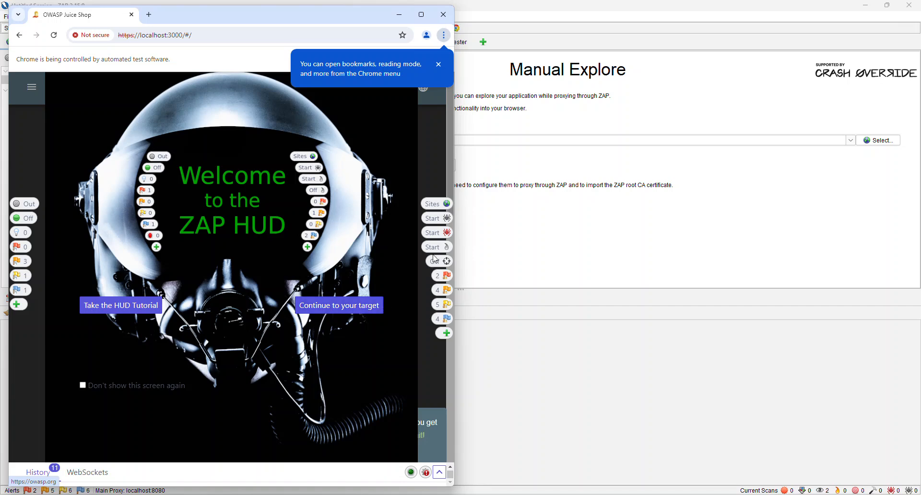
click(356, 306)
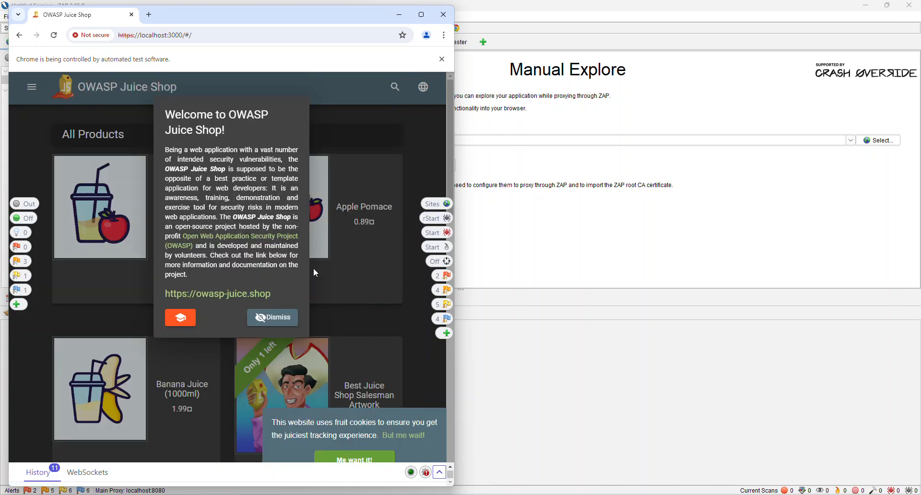
click(270, 316)
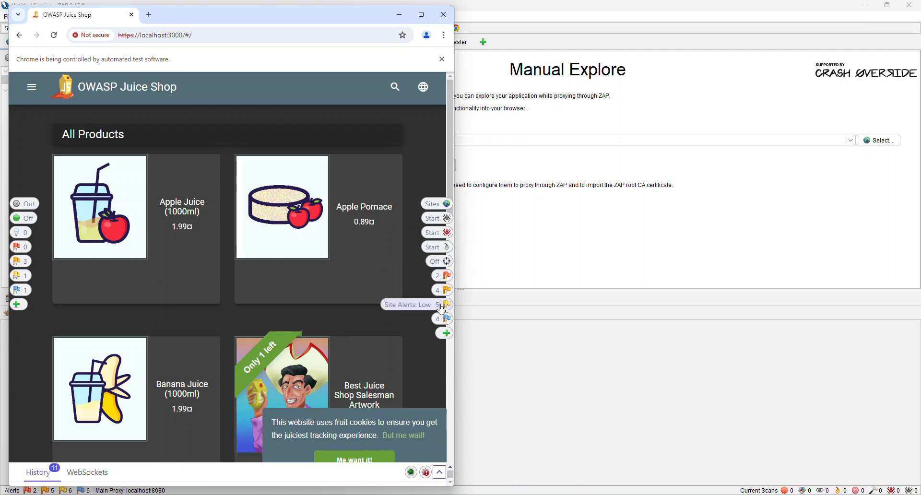
Browse the Juice Shop side menu and page, then close the proxied browser.
click(31, 87)
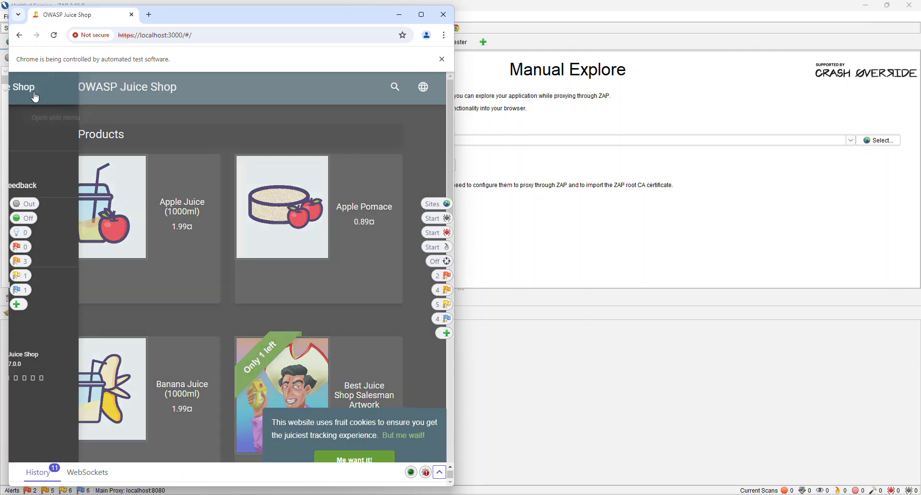
click(248, 136)
scroll(239, 232, down, 9)
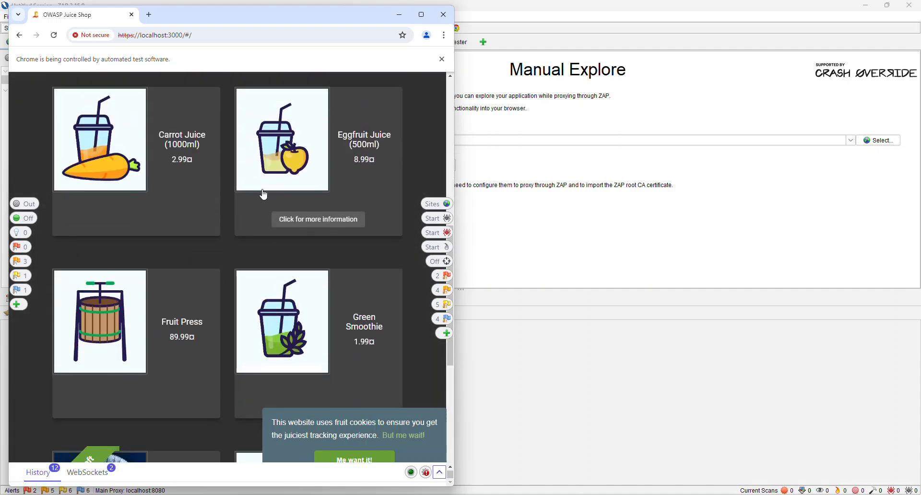
click(443, 15)
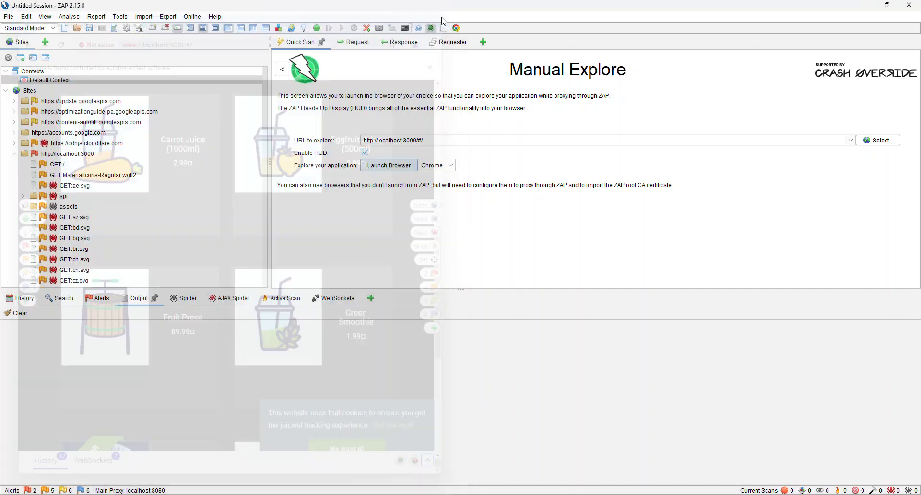
click(282, 70)
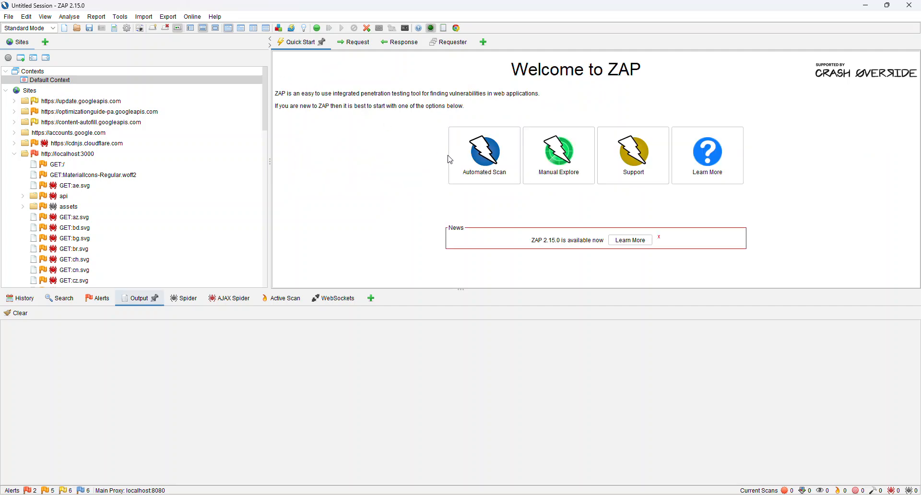
click(481, 176)
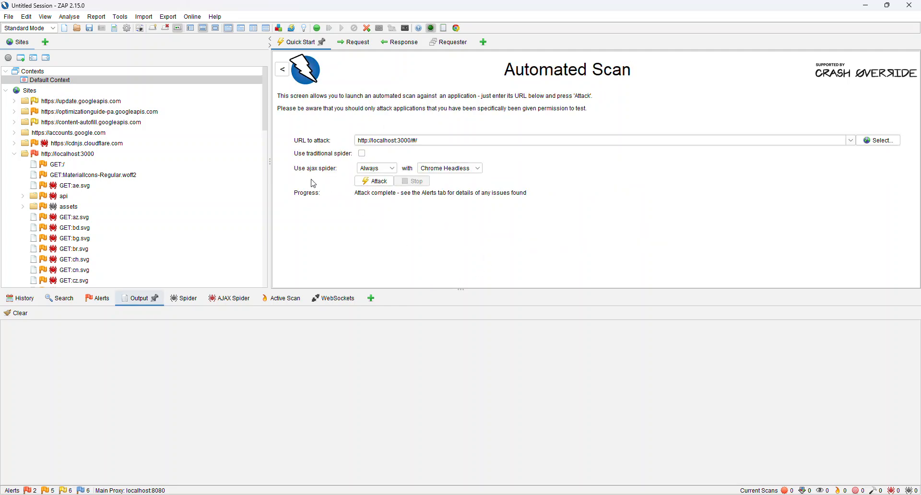
click(430, 140)
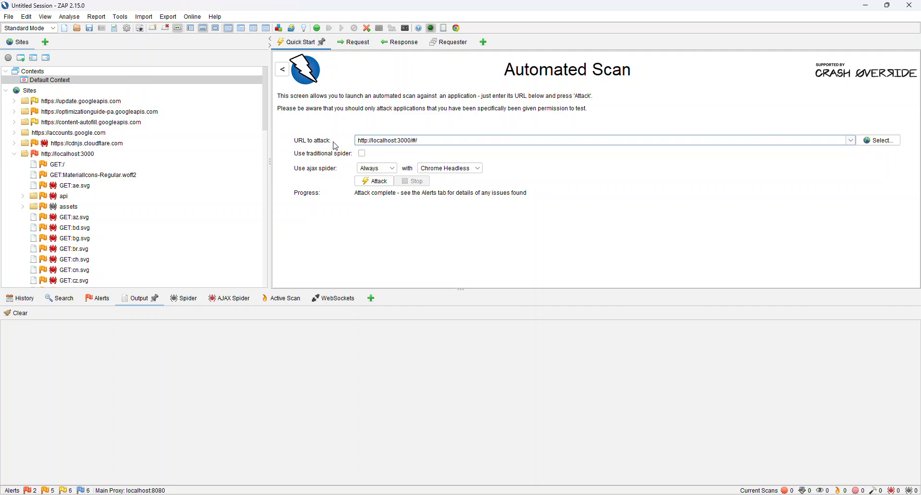
click(421, 142)
Run the attack, inspect the crawled /rest/languages request, then open the Vulnerable JS Library alert.
click(373, 182)
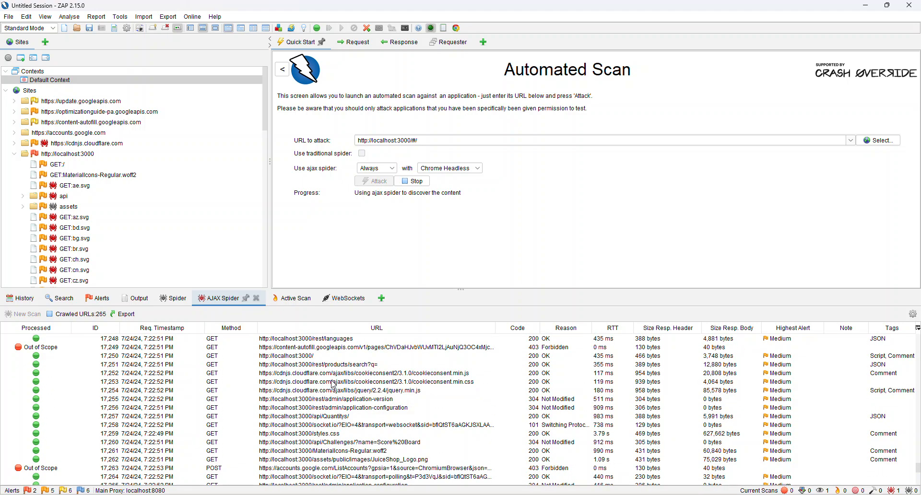
scroll(332, 386, up, 2)
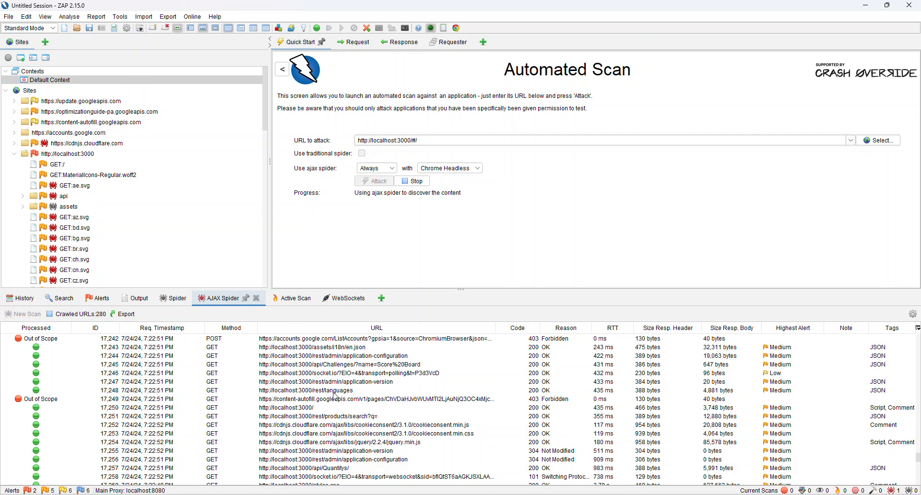
click(334, 391)
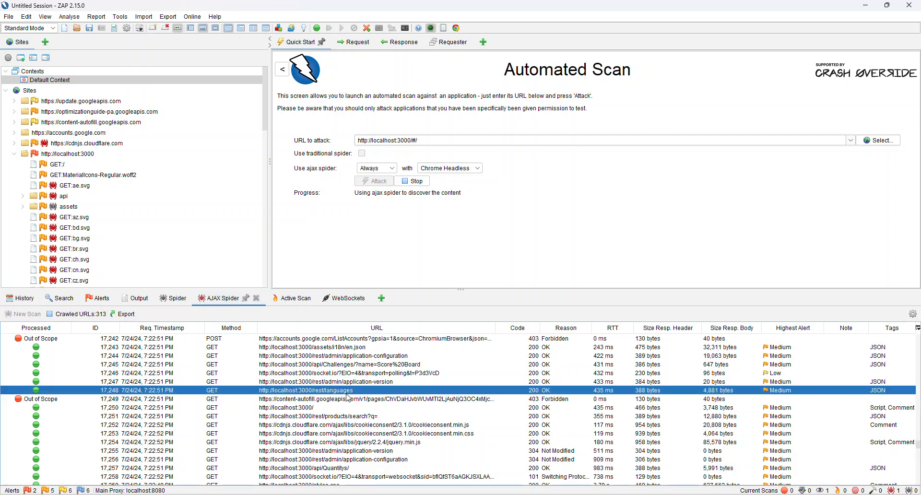
scroll(346, 401, up, 1)
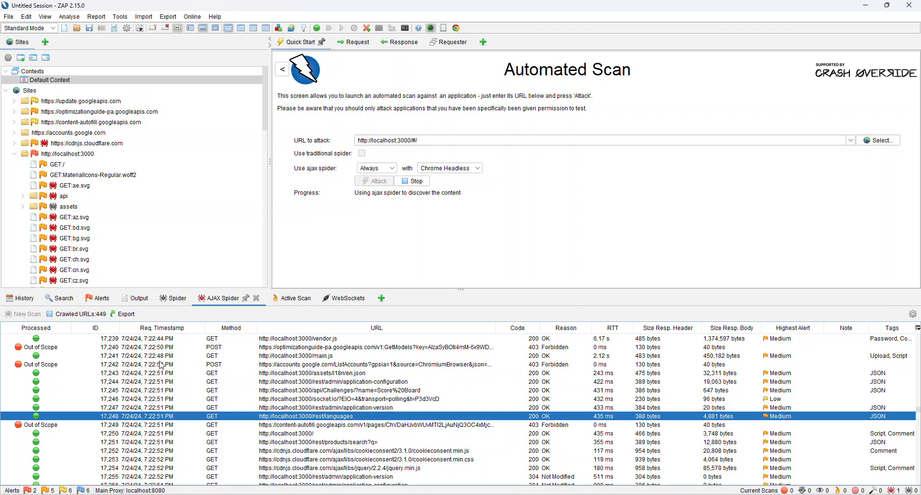
click(104, 299)
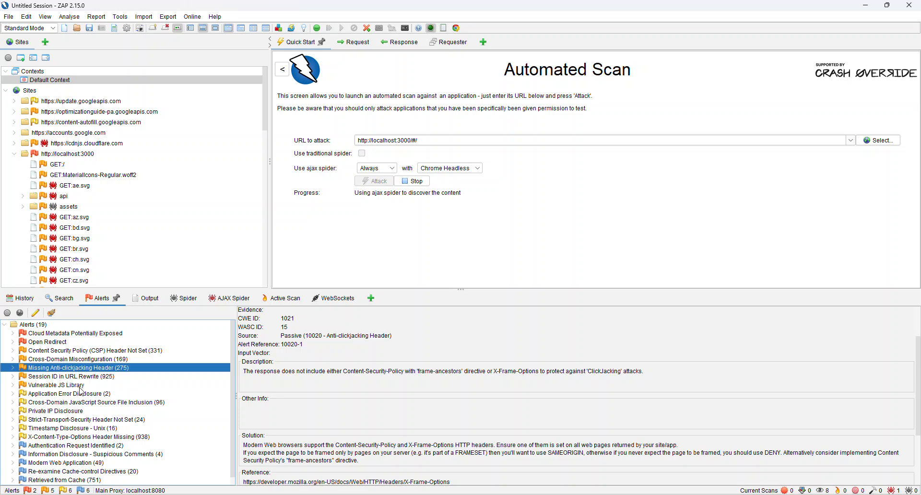
click(79, 385)
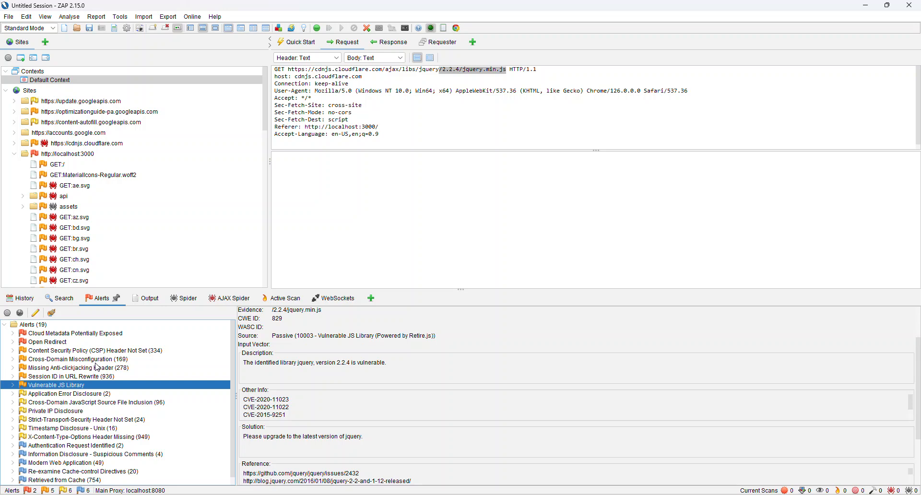
Switch from ZAP to Chrome, which shows the ZAP 2.15.0 download page.
key(alt+Tab)
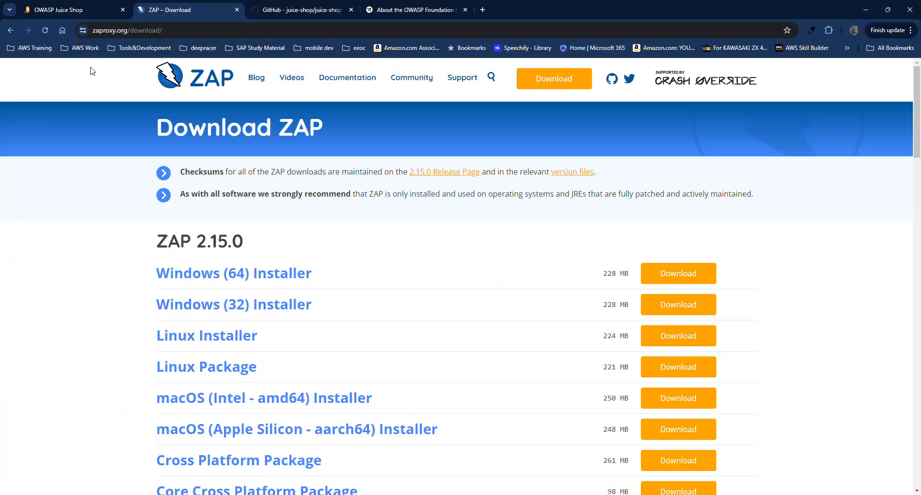
Show the localhost:3000 Juice Shop tab and scroll through All Products like Apple Juice and Banana Juice.
click(84, 9)
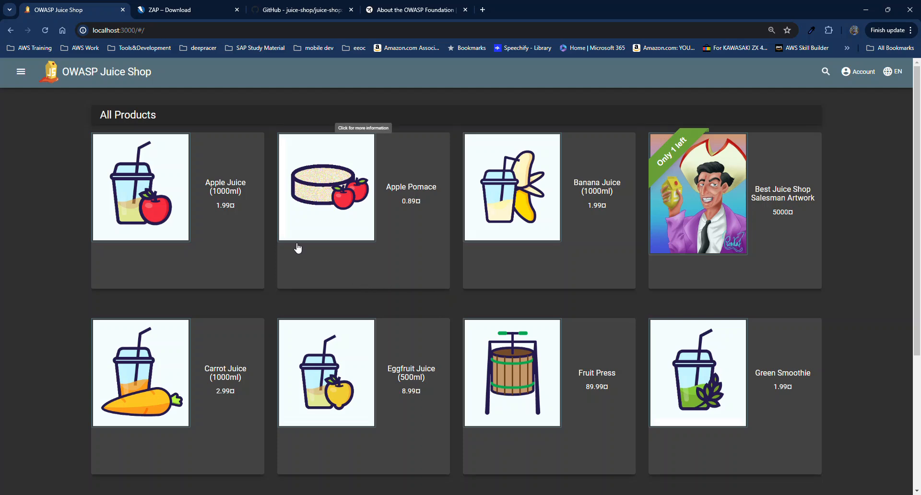
scroll(300, 247, down, 4)
scroll(382, 248, up, 4)
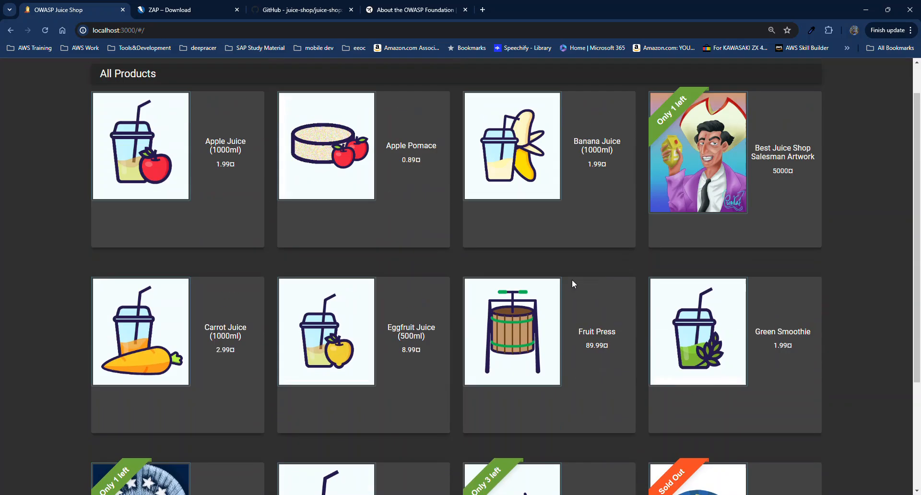
scroll(566, 267, up, 1)
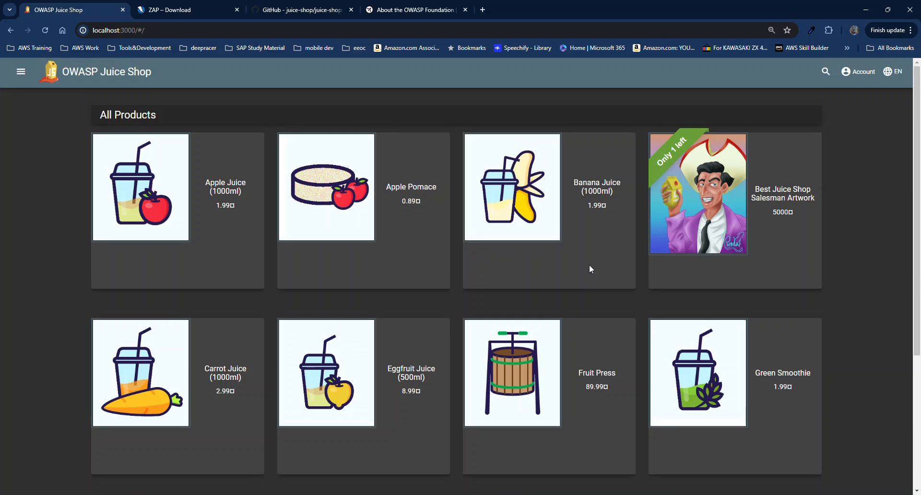
Search the shop for 'Apple J' to find Apple Juice (1000ml), then go to Account > Login.
click(826, 74)
text(Apple Juice)
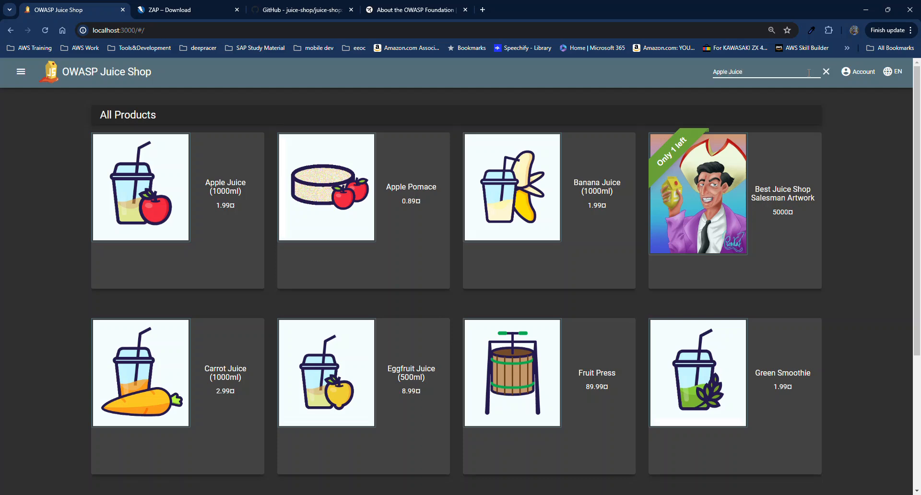
key(Return)
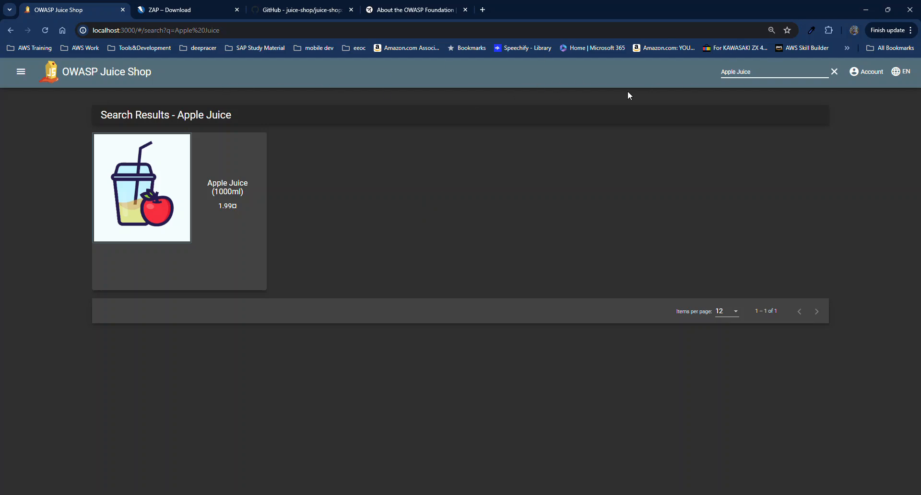
click(870, 76)
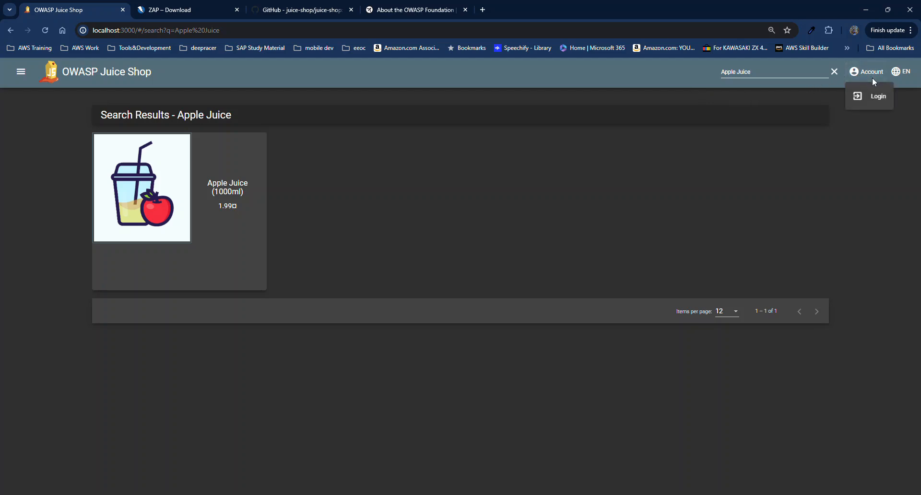
click(874, 96)
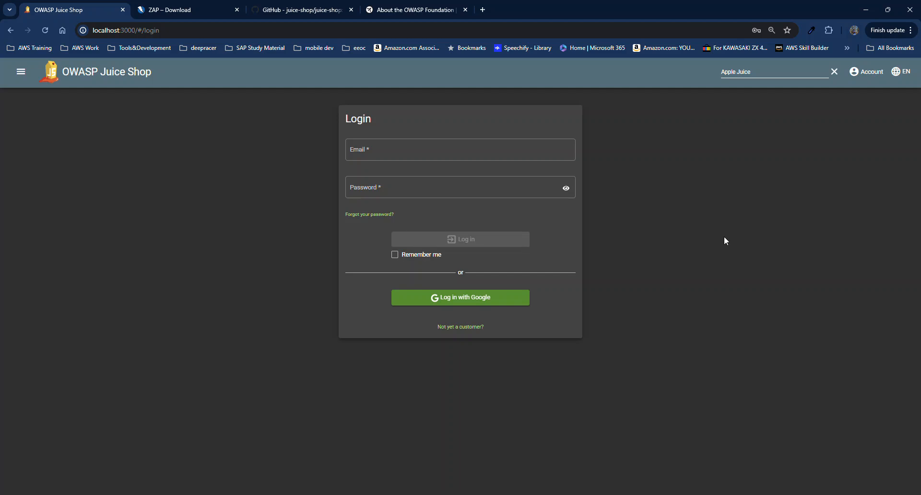
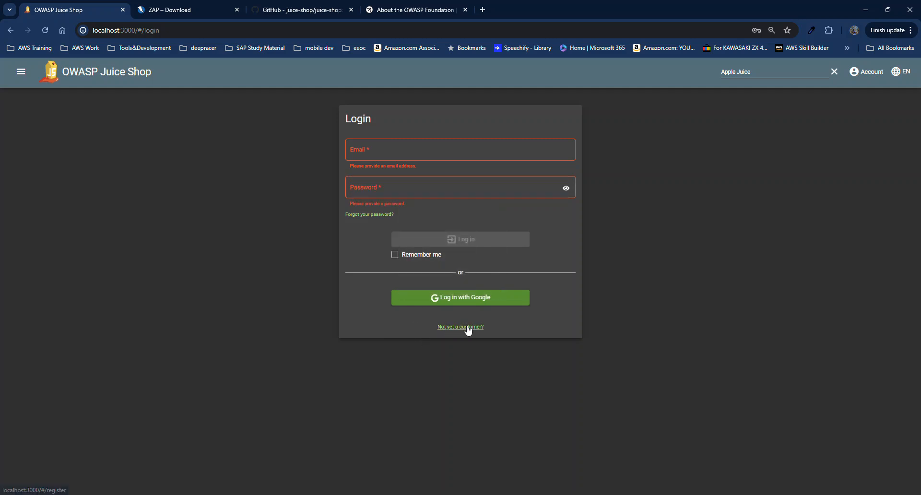
Follow the 'Not yet a customer?' link from the Login form to User Registration.
click(465, 326)
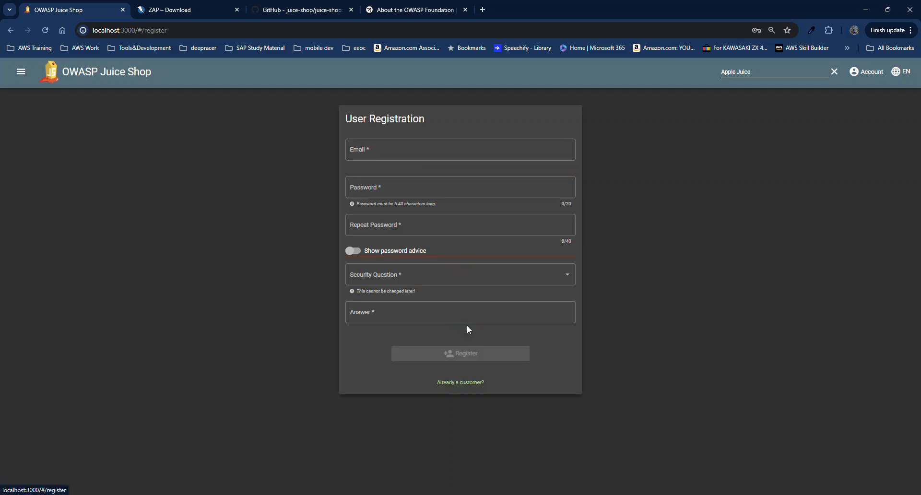
Leave the registration Email empty to trigger its required-field error, then clear the Apple Juice search.
click(359, 150)
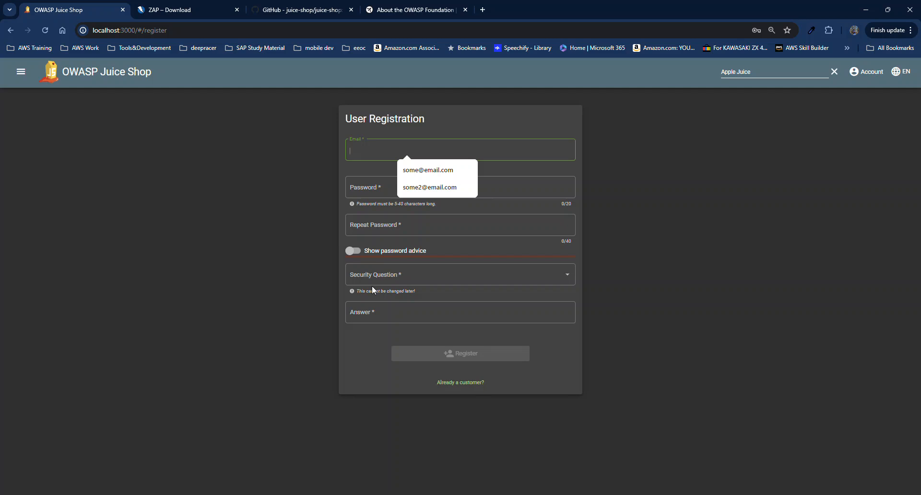
click(198, 288)
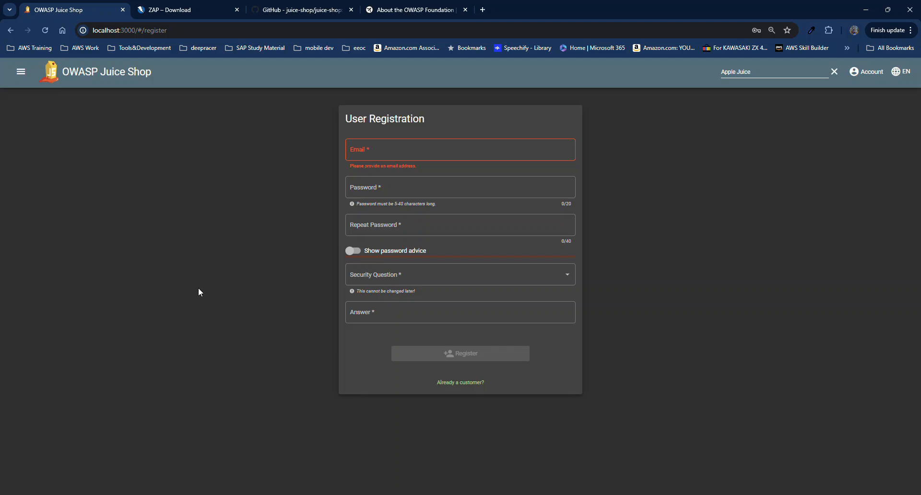
click(834, 71)
Return to All Products via the Juice Shop logo and dismiss the Account menu without logging in.
click(133, 77)
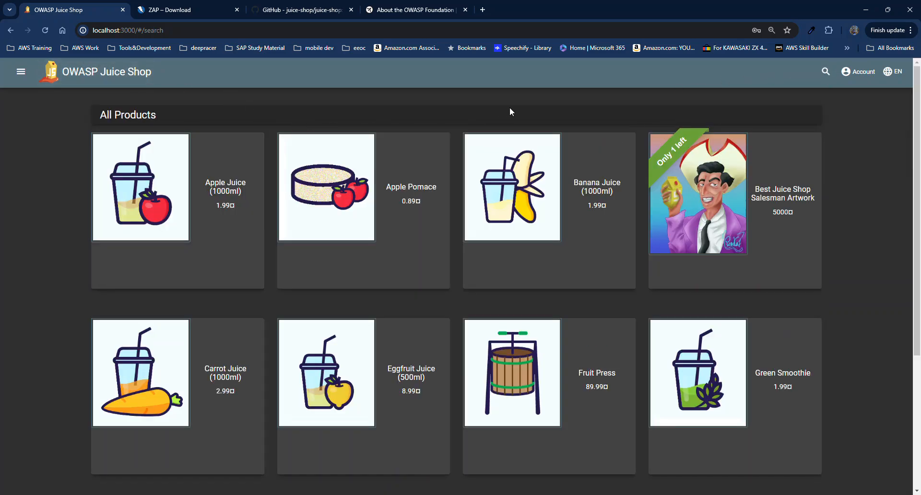
click(852, 77)
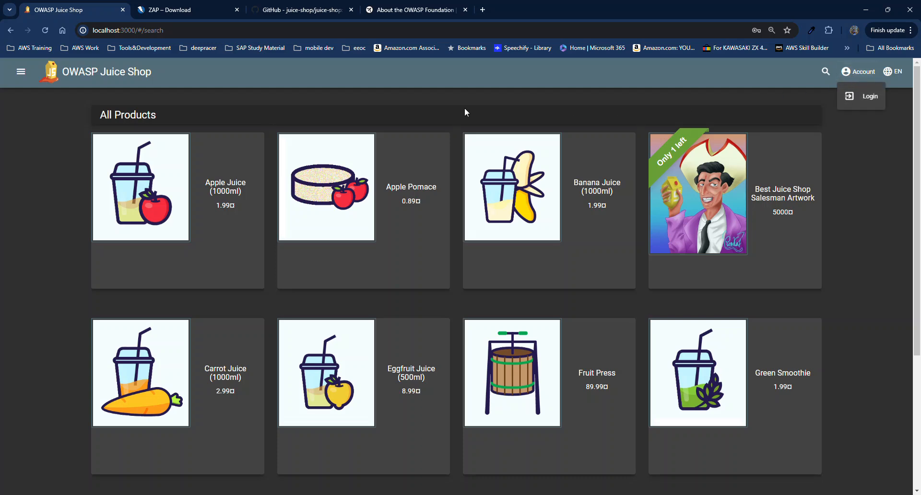
click(427, 92)
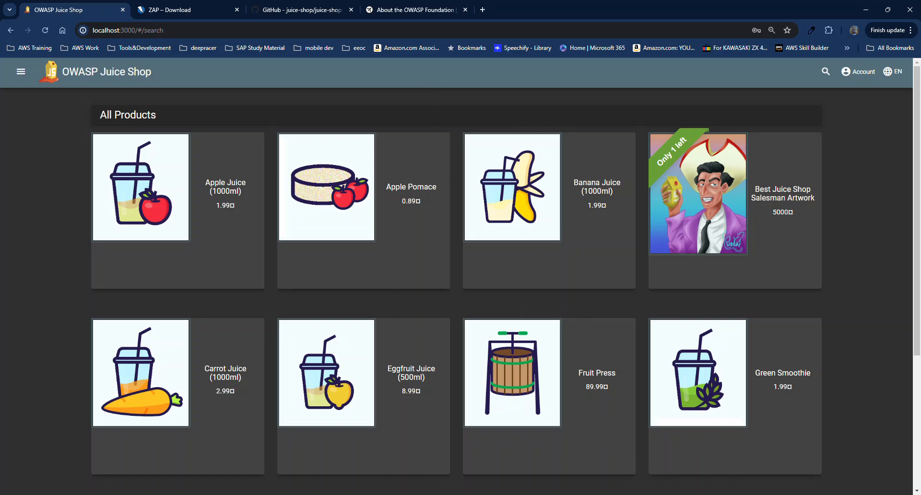
Bring ZAP forward and scroll the localhost:3000 Sites tree to the rest folder.
click(685, 494)
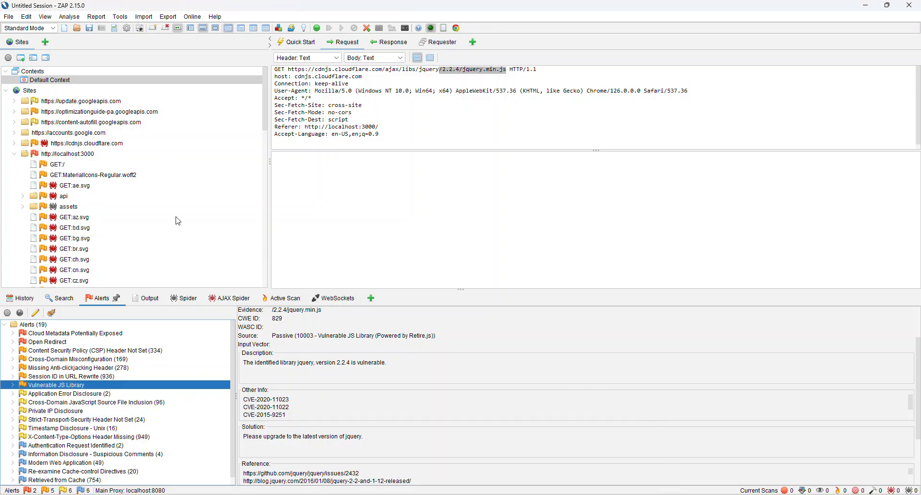
scroll(177, 225, down, 4)
scroll(177, 224, down, 8)
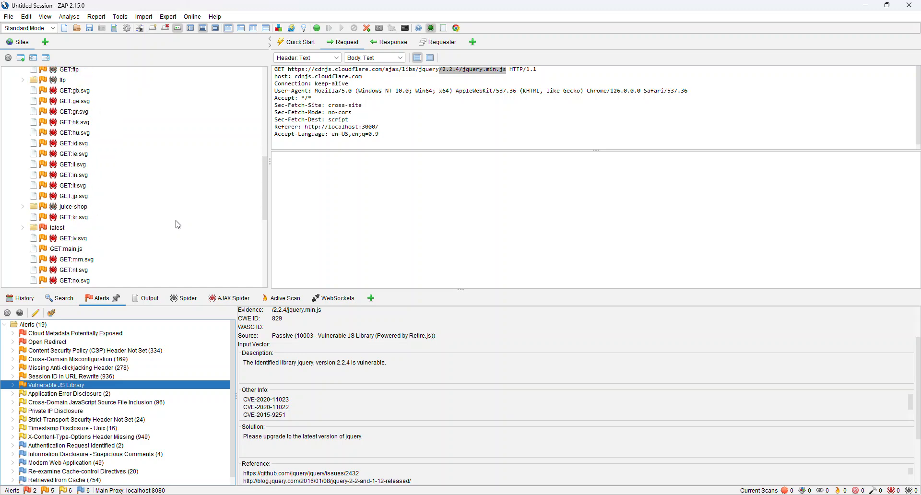
scroll(177, 224, up, 1)
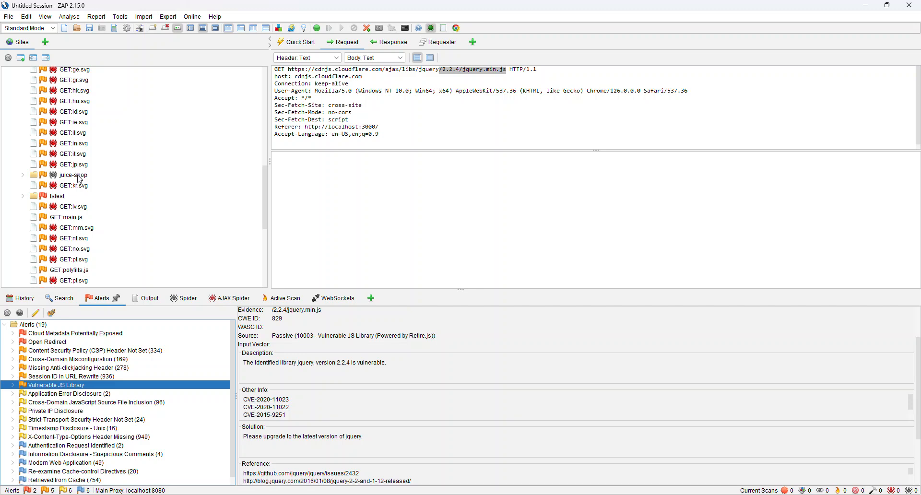
scroll(80, 177, down, 3)
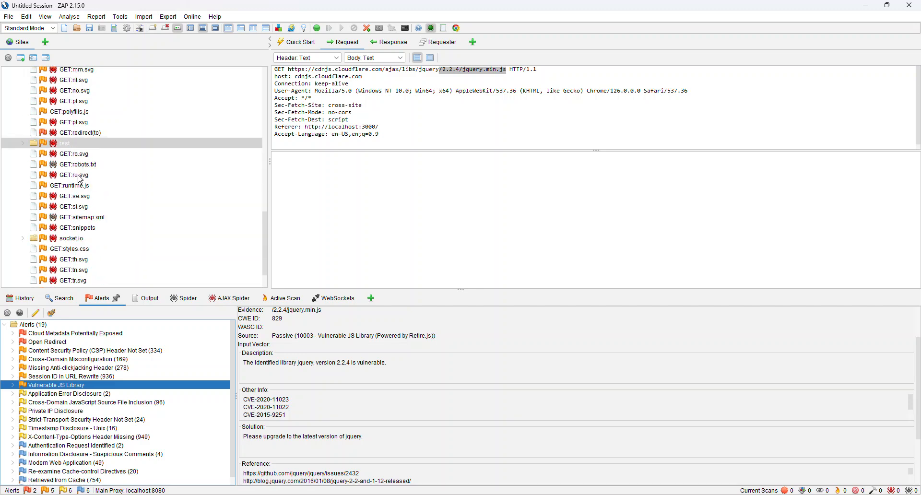
Expand rest > products and select GET:search(q) to see the /rest/products/search?q= request.
click(88, 145)
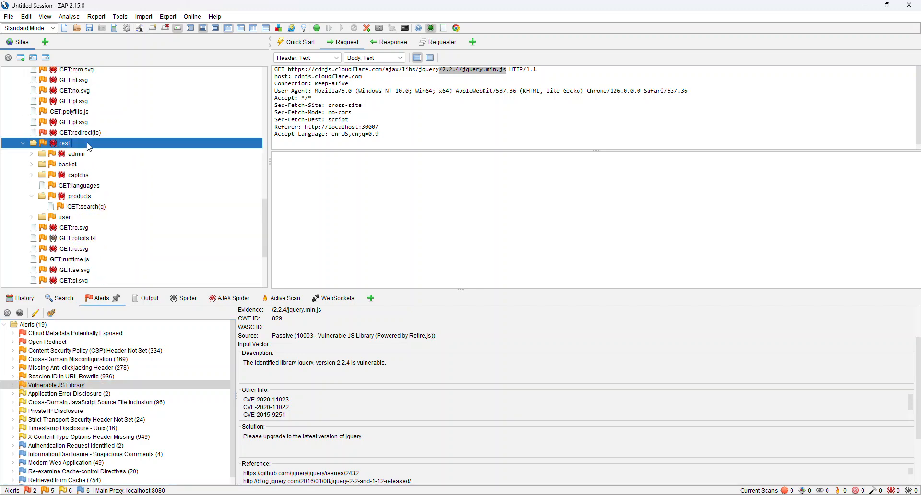
click(91, 208)
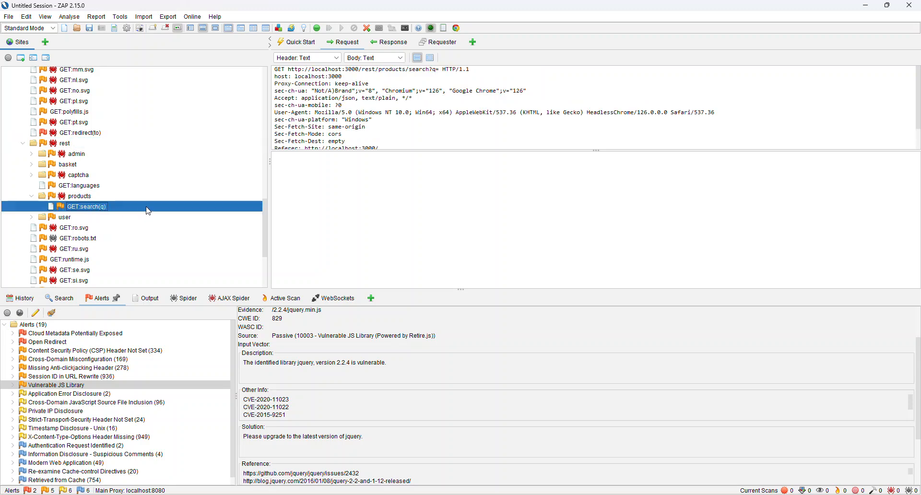
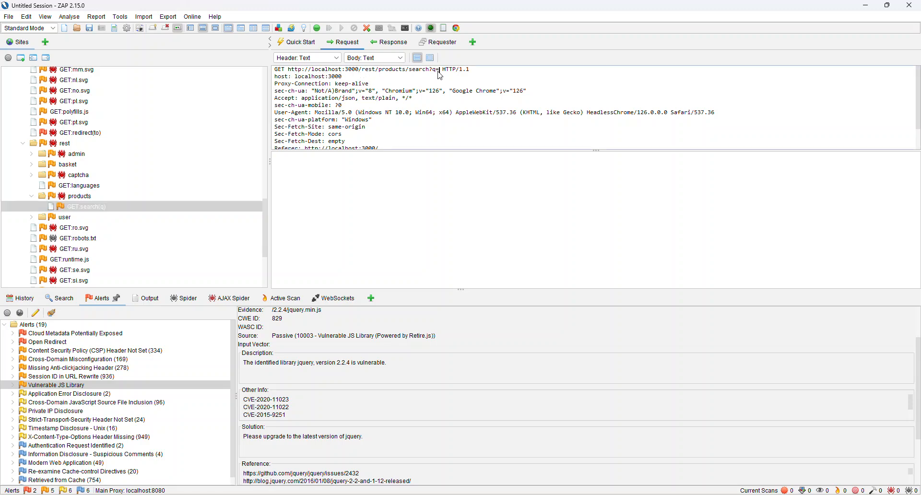
Scroll through the JSON product list in the search request's Response tab, then switch to Chrome.
click(381, 44)
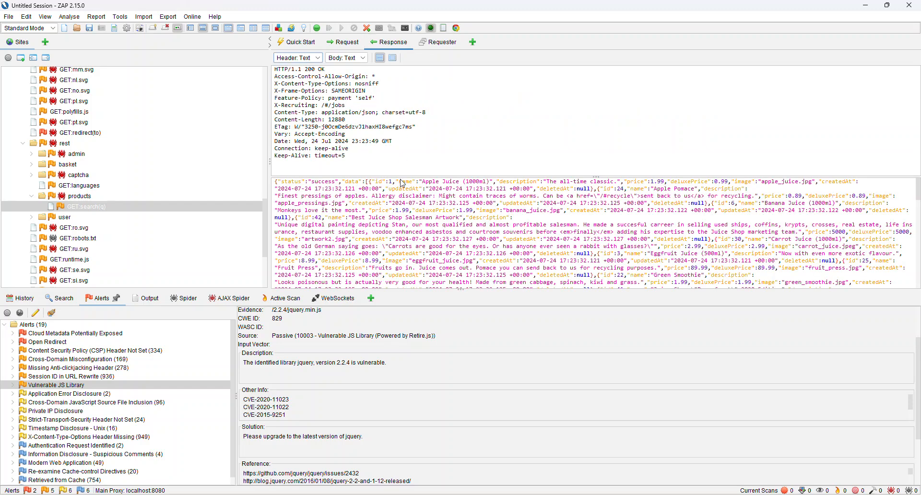
scroll(403, 220, down, 2)
scroll(402, 219, down, 7)
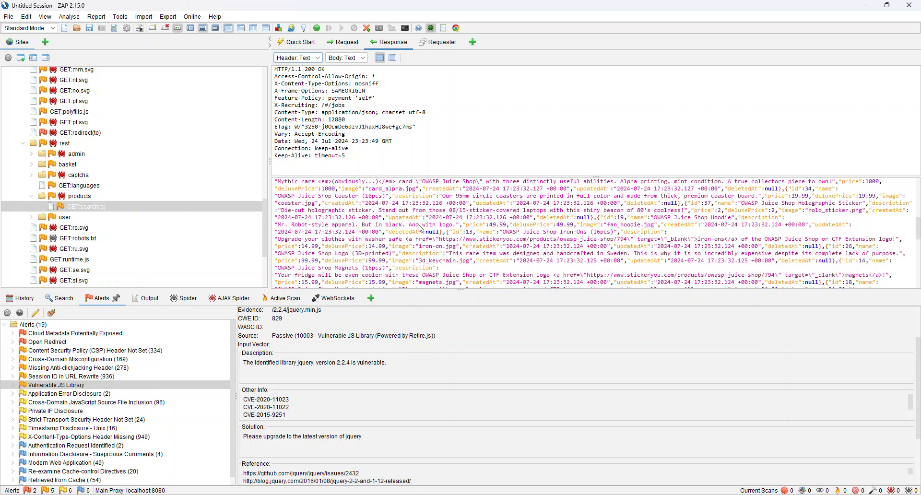
key(alt+Tab)
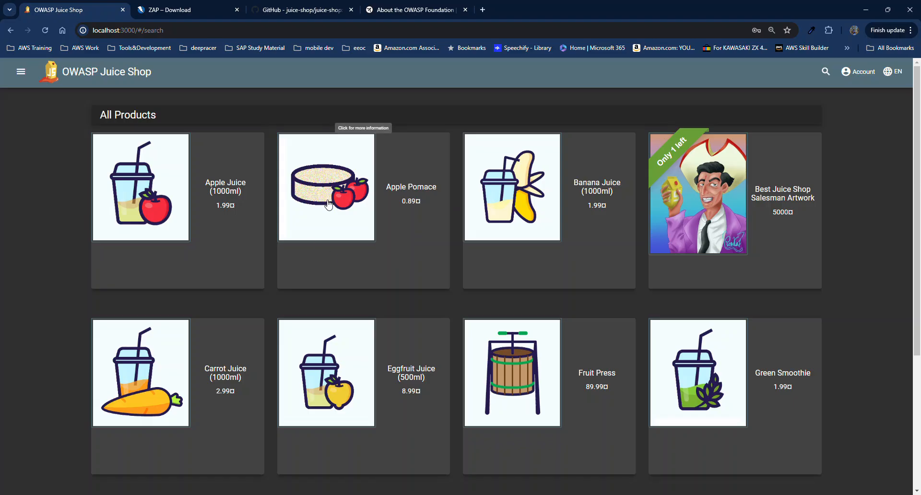
Submit a blank product search so every product appears under Search Results, and check the results URL.
click(179, 31)
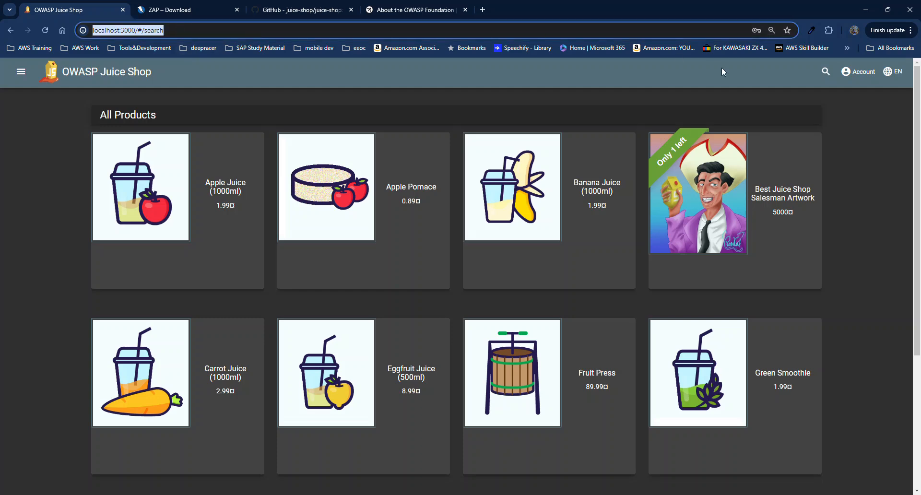
click(826, 73)
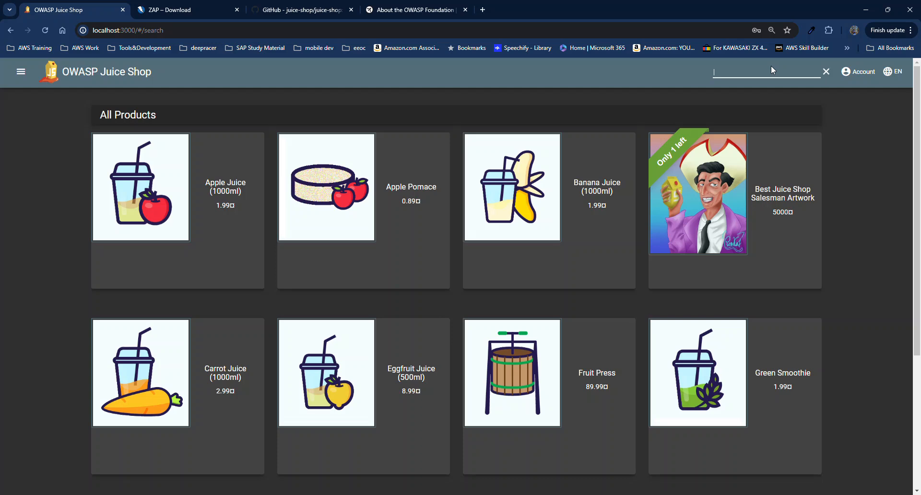
key(Return)
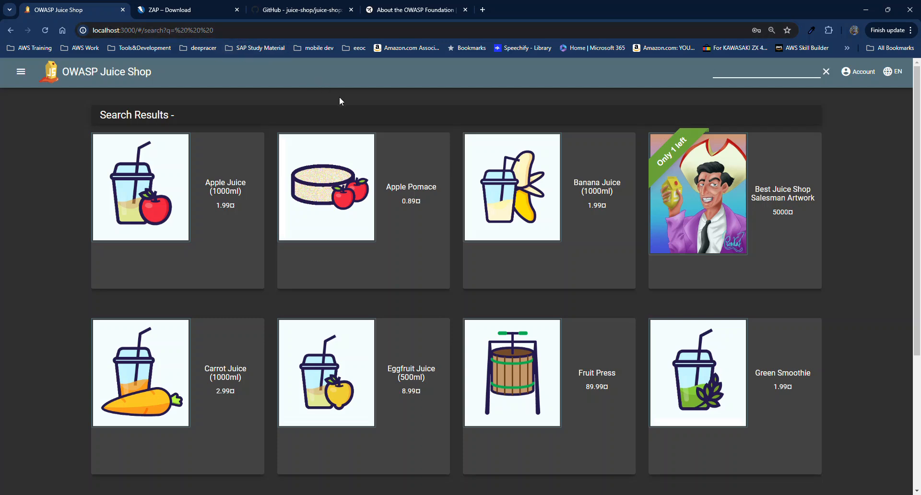
click(170, 32)
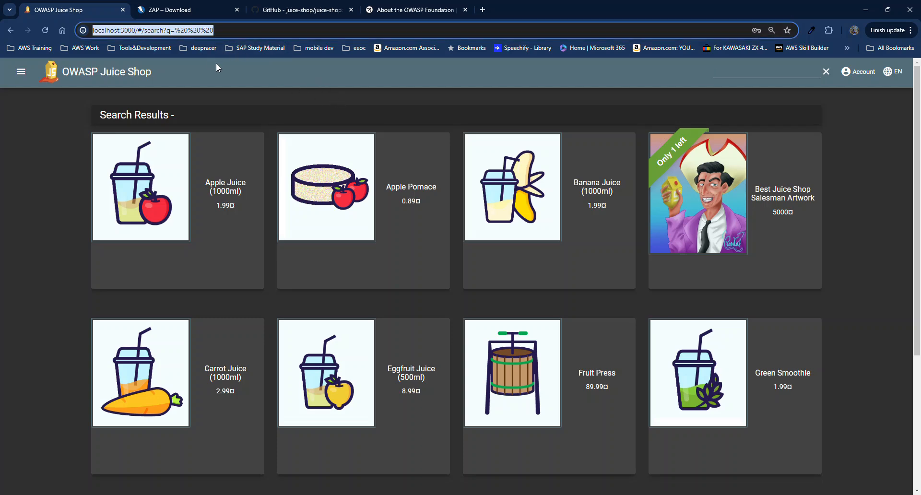
click(276, 100)
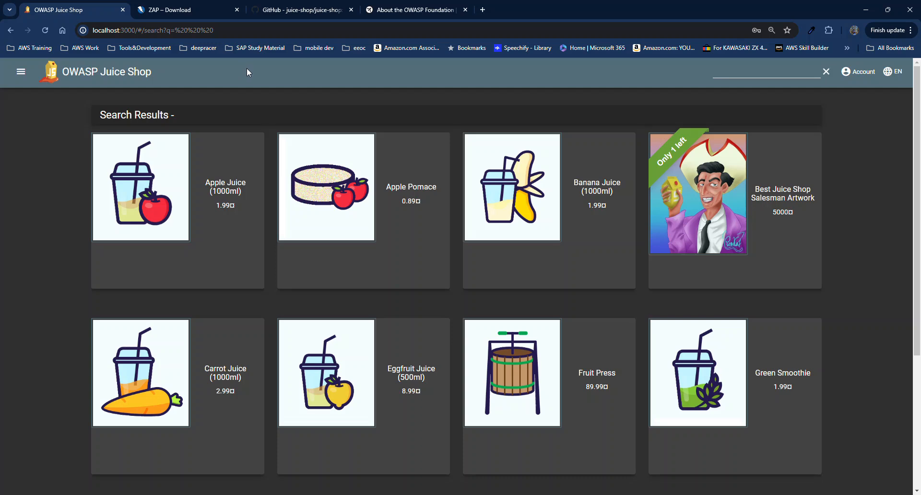
Revisit the search field, close it with its autofill suggestions, and return to ZAP.
click(744, 71)
click(744, 71)
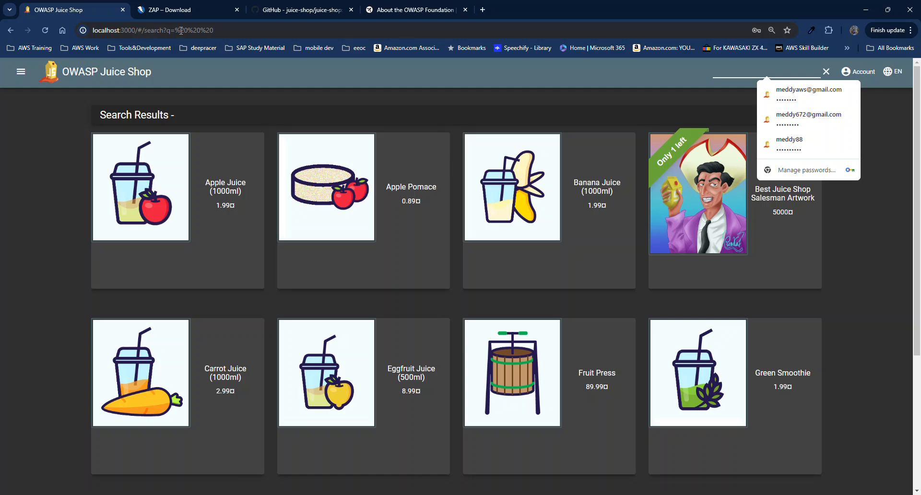
click(552, 111)
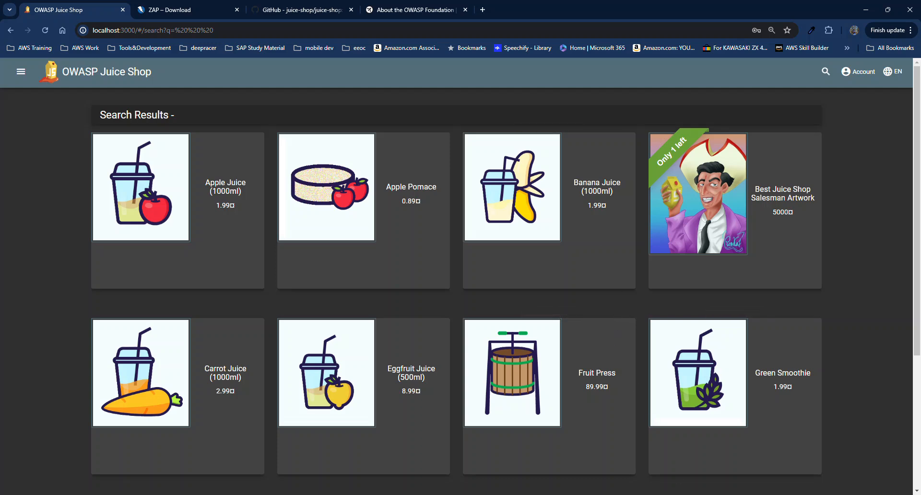
click(685, 494)
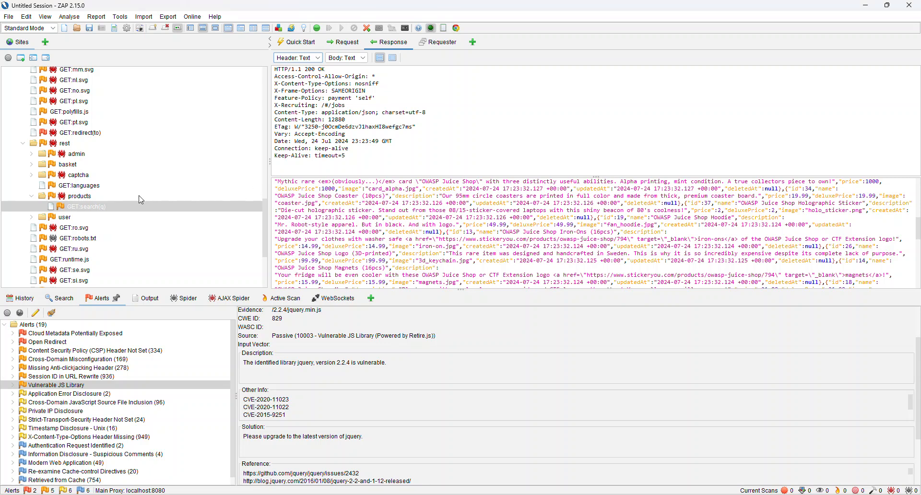
Load the GET:search(q) request into ZAP's Manual Request Editor using Open/Resend with Request Editor.
right_click(105, 212)
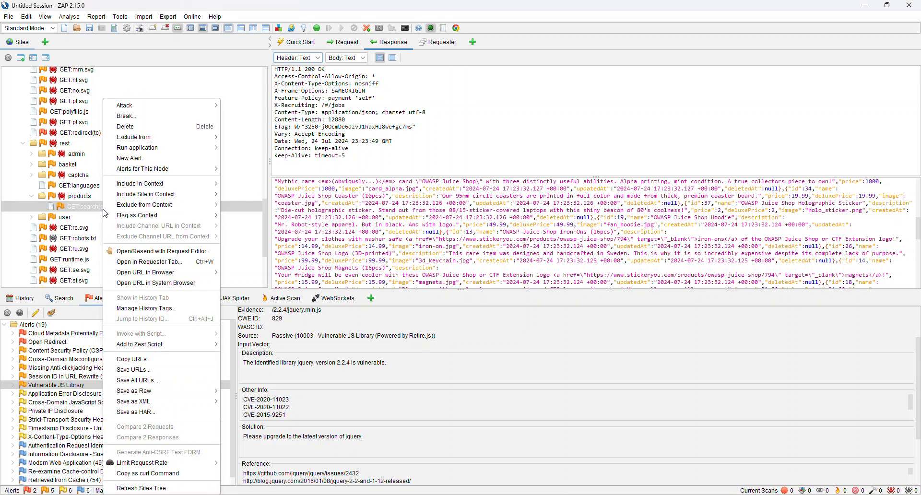
mouse_move(104, 207)
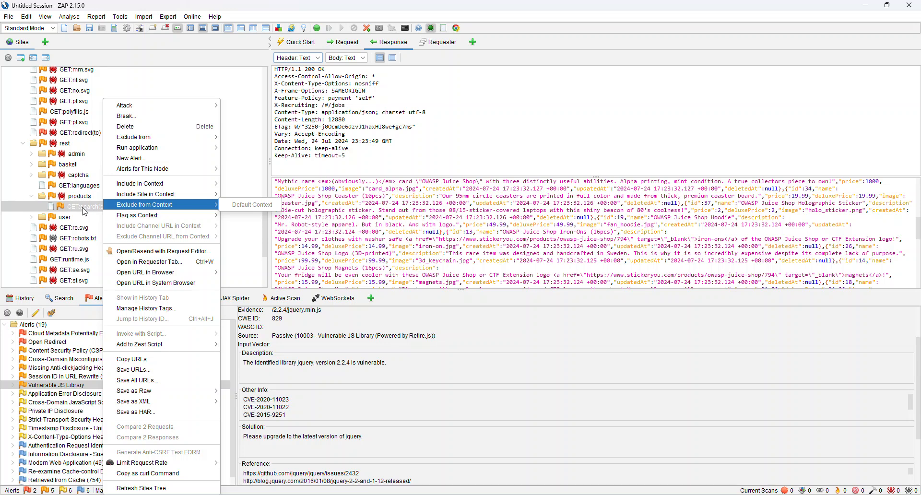
mouse_move(155, 275)
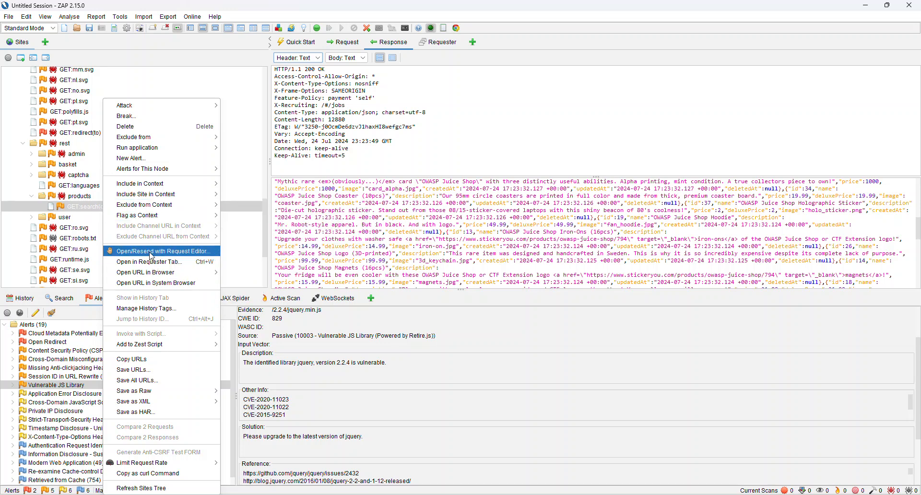
click(152, 255)
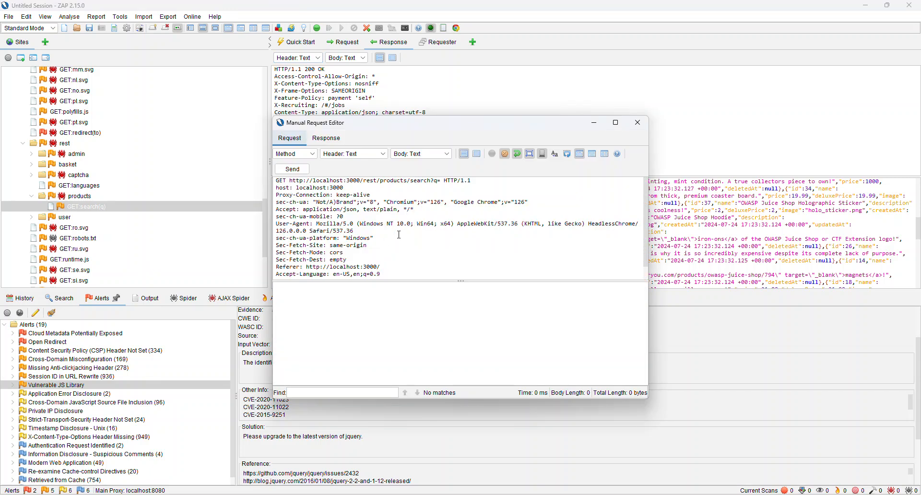
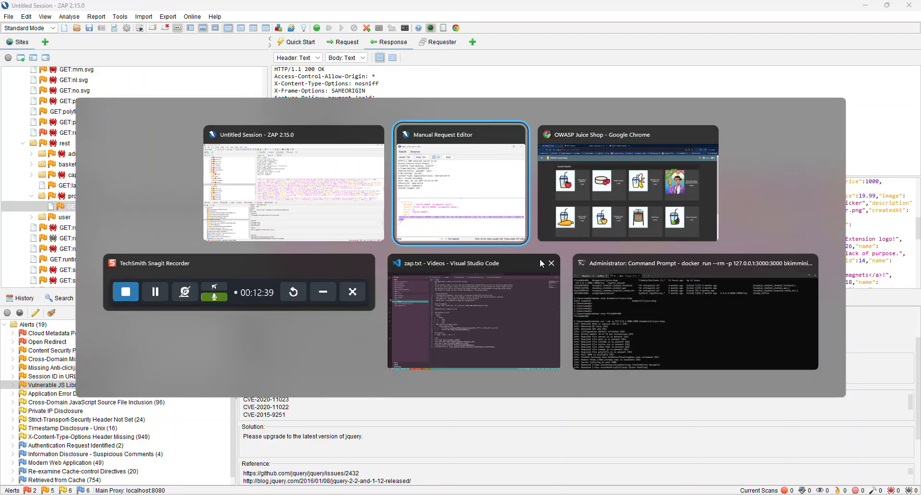
Return to the Juice Shop browser window and open the Login page from the Account menu.
click(593, 201)
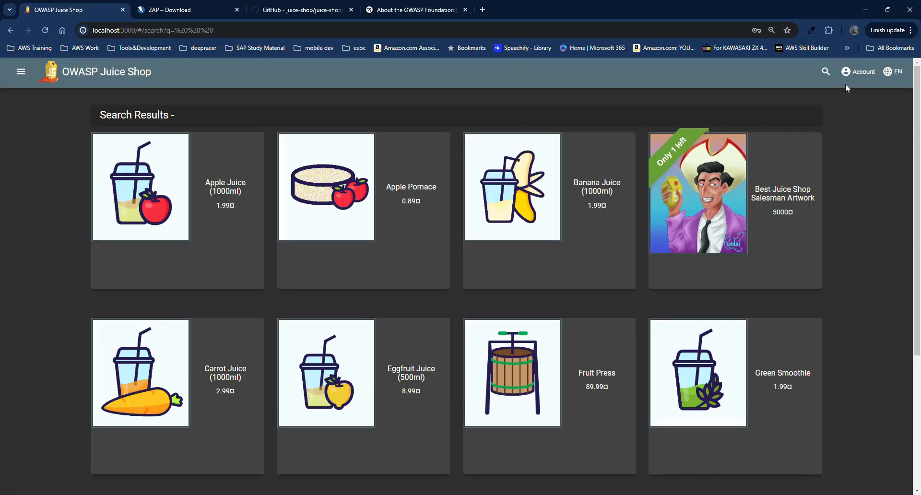
click(857, 76)
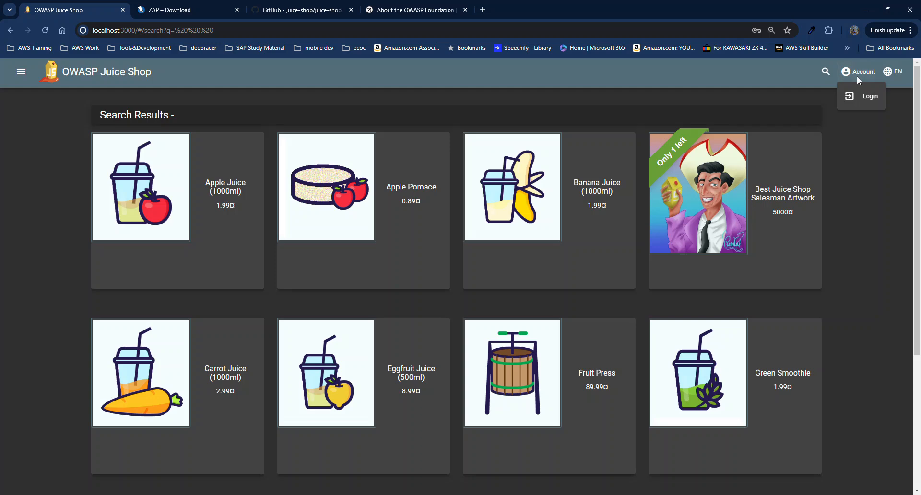
click(868, 103)
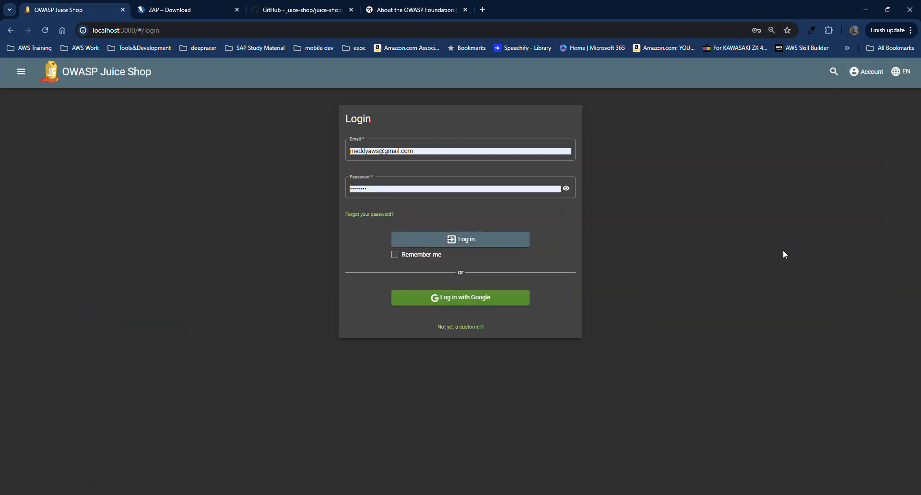
Open the new-customer registration form and replace the prefilled email and password with test credentials.
click(469, 331)
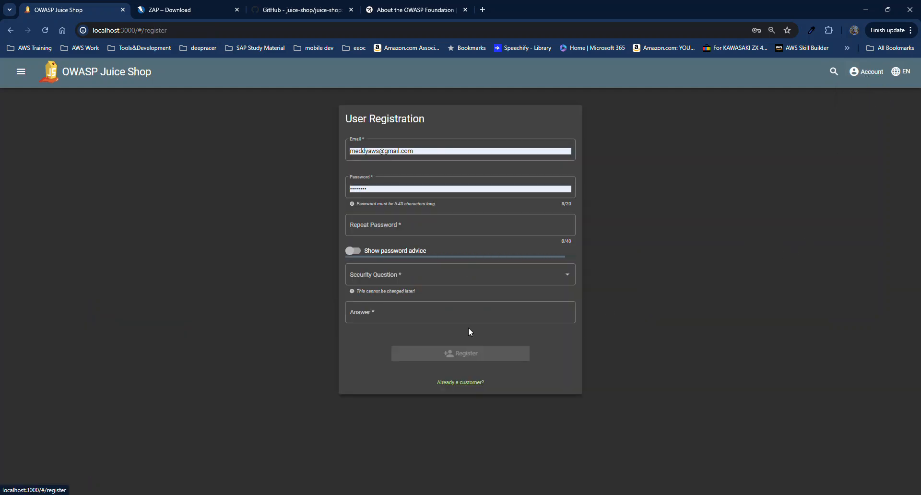
click(433, 153)
key(BackSpace)
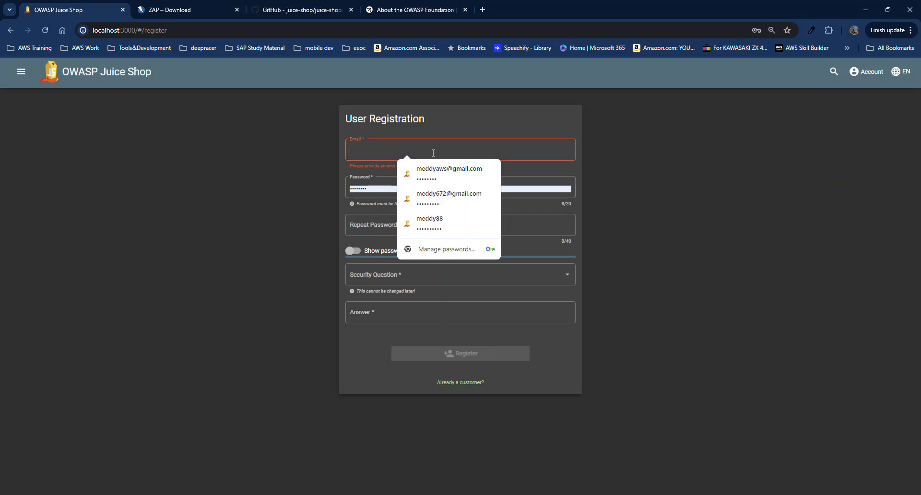
text(my)
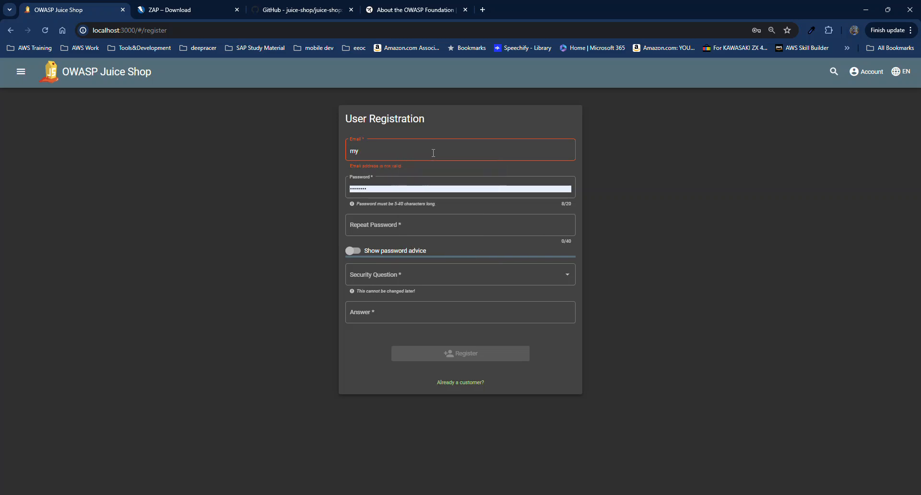
text(@email.com)
double_click(428, 188)
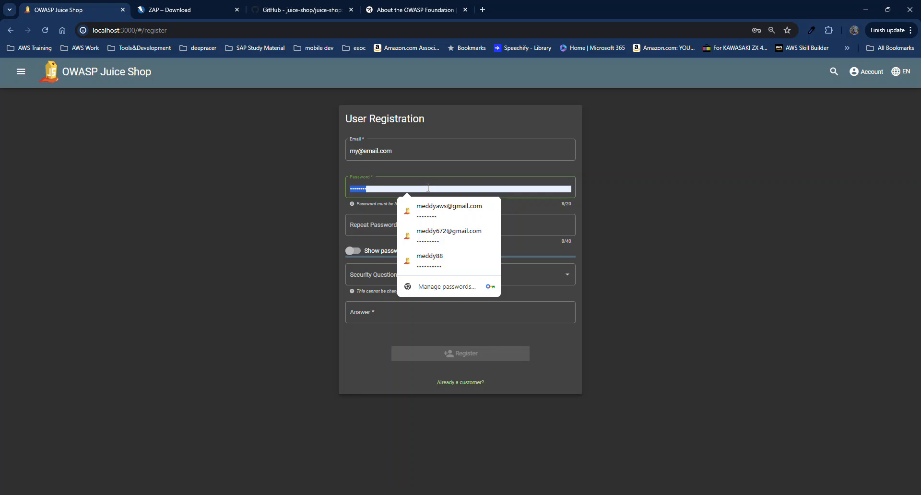
text(••••••)
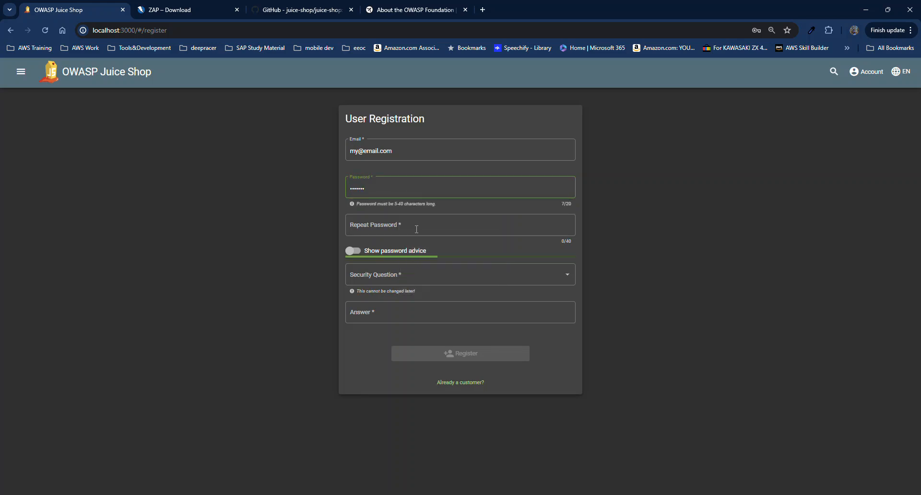
click(427, 273)
click(408, 219)
click(411, 225)
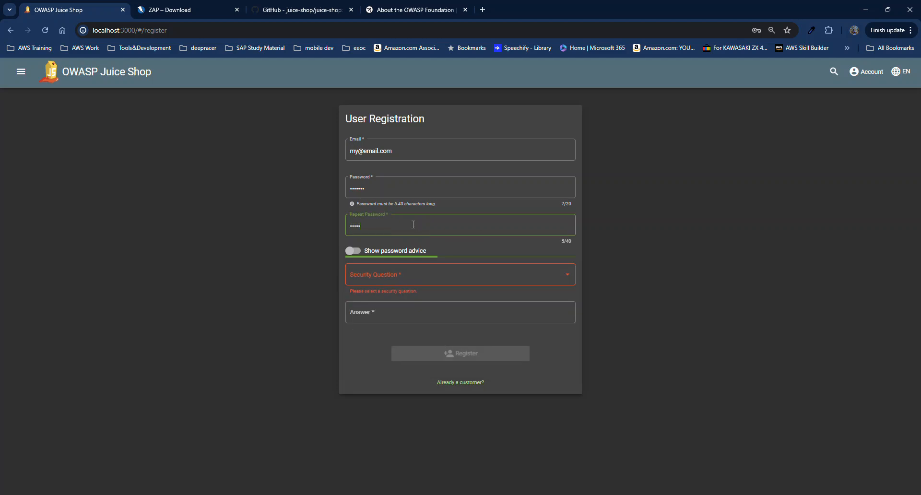
Pick the 'Your eldest siblings middle name?' security question, answer 'blah', and register.
click(426, 278)
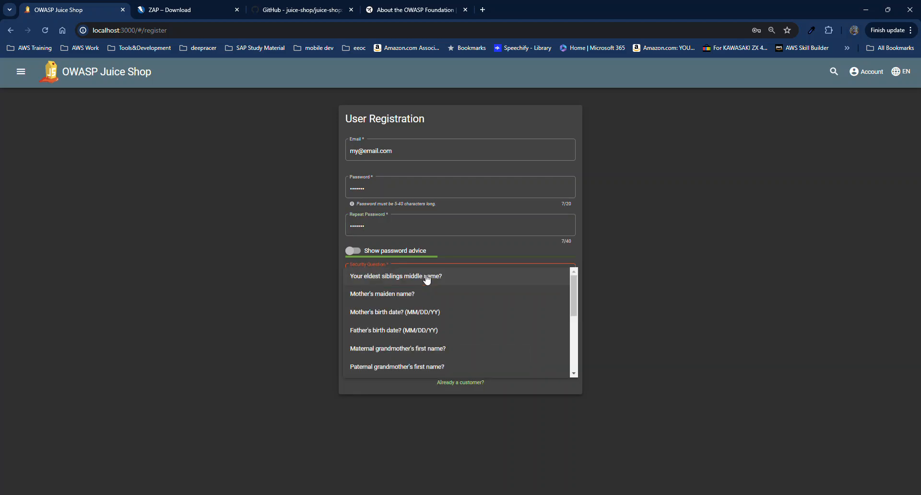
click(433, 276)
click(429, 313)
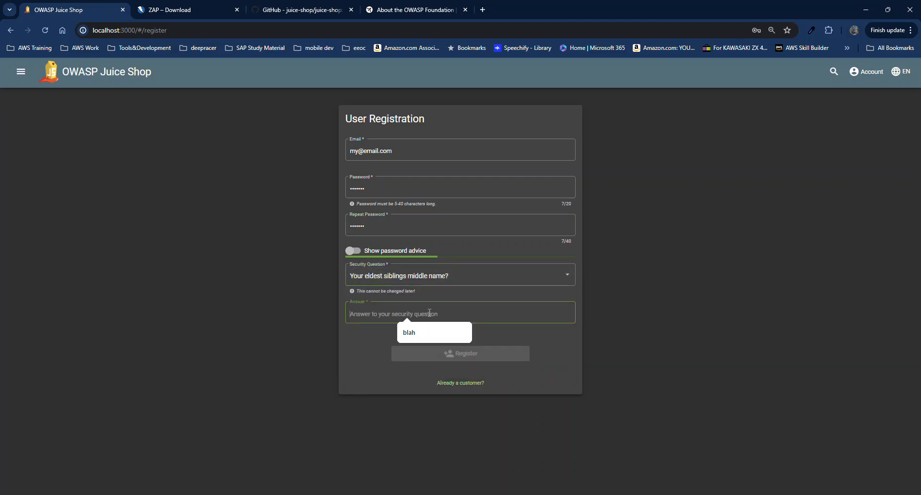
text(blah)
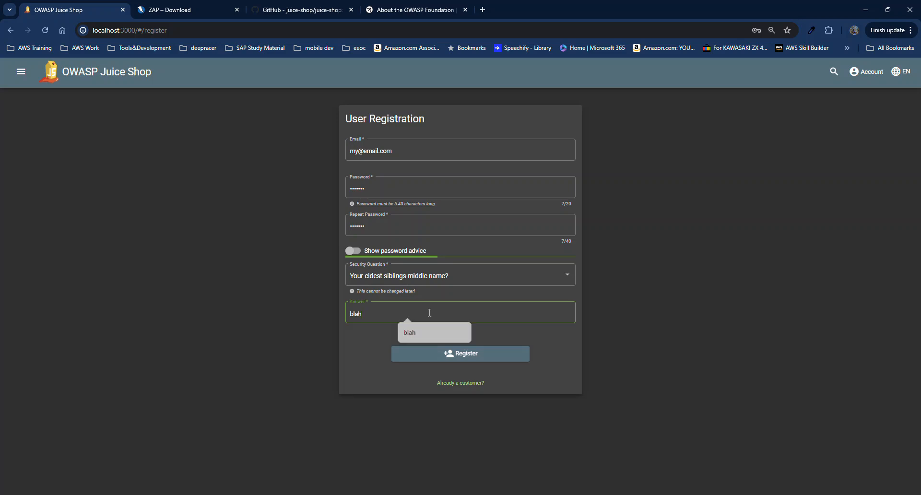
click(497, 358)
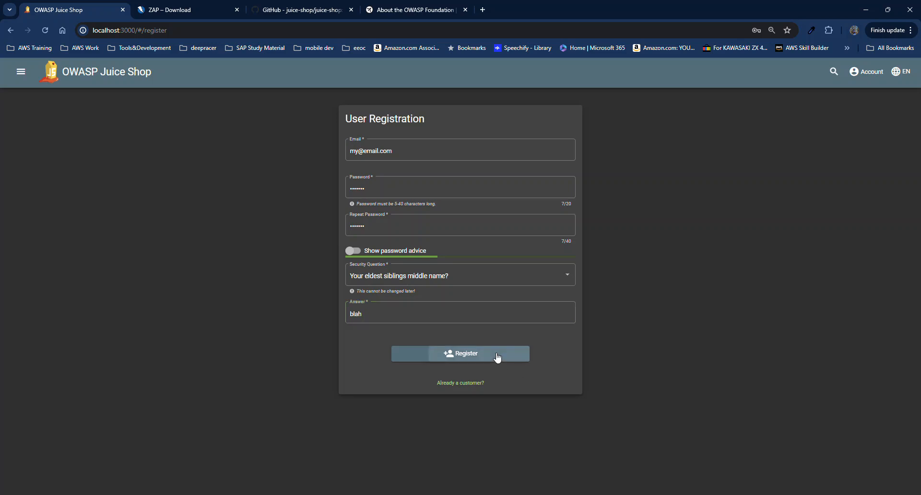
Log in with the new account's email and password, appending the missing '.com' after the invalid-login error.
click(439, 150)
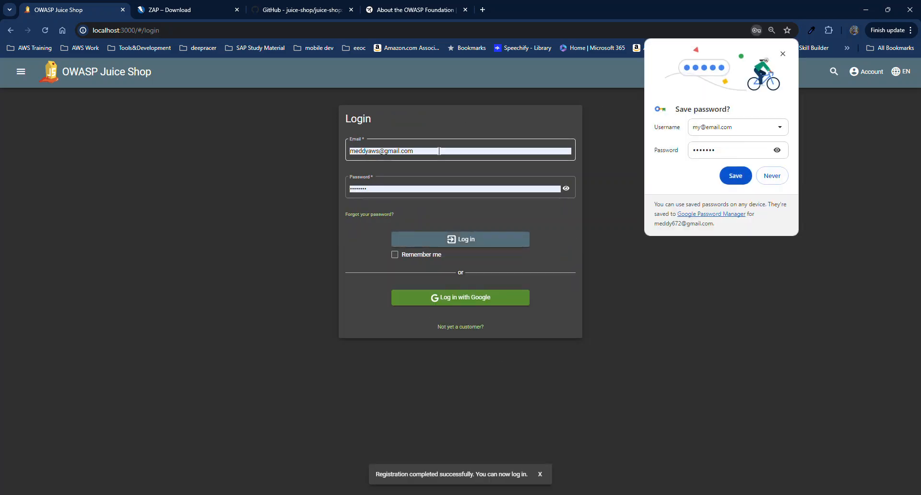
key(ctrl+shift+Left)
key(ctrl+shift+Left)
text(my)
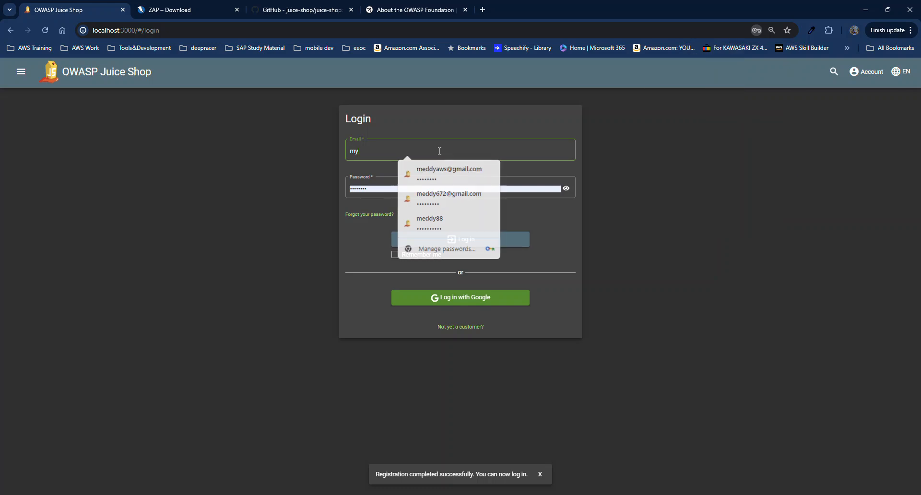
text(@email)
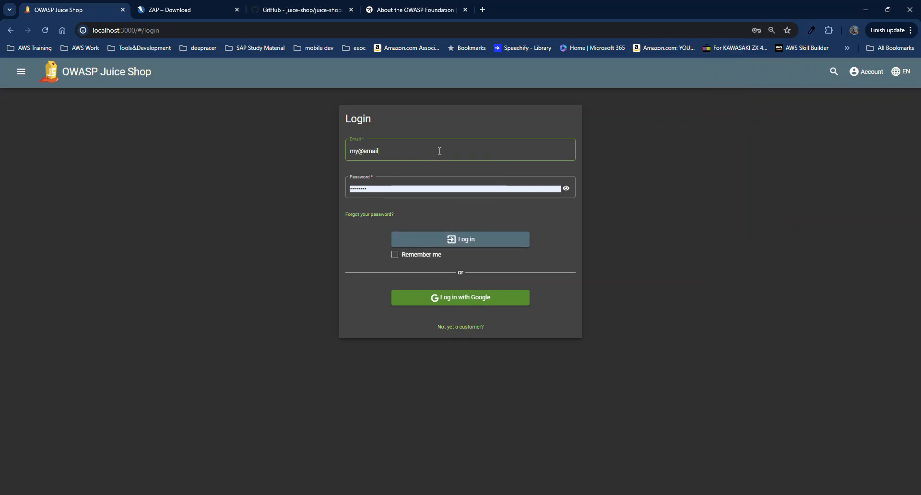
click(425, 187)
key(ctrl+shift+Left)
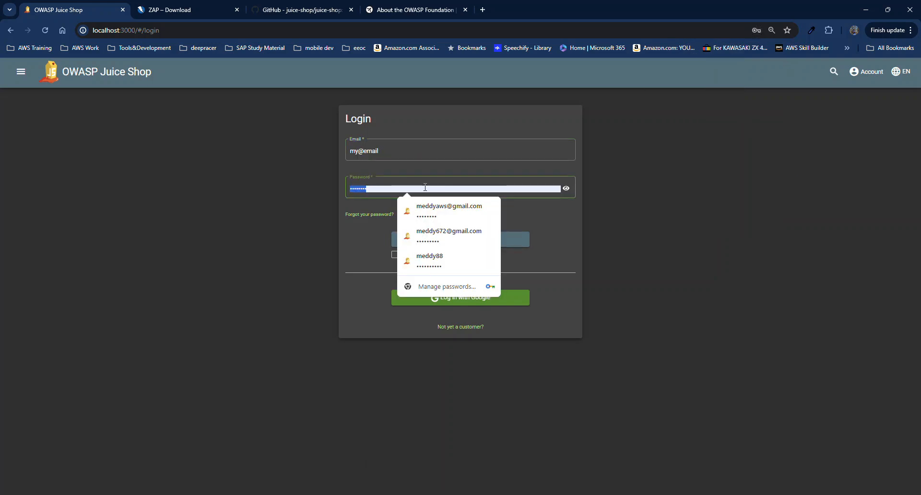
text(12345)
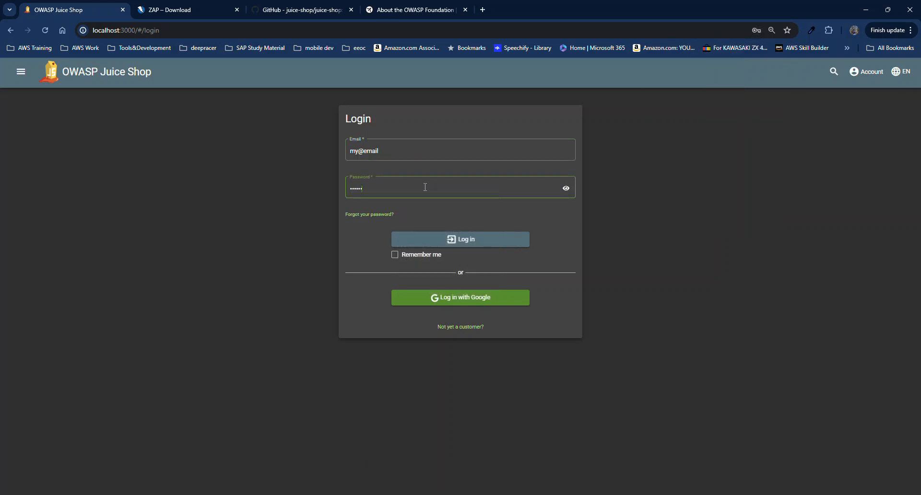
click(459, 244)
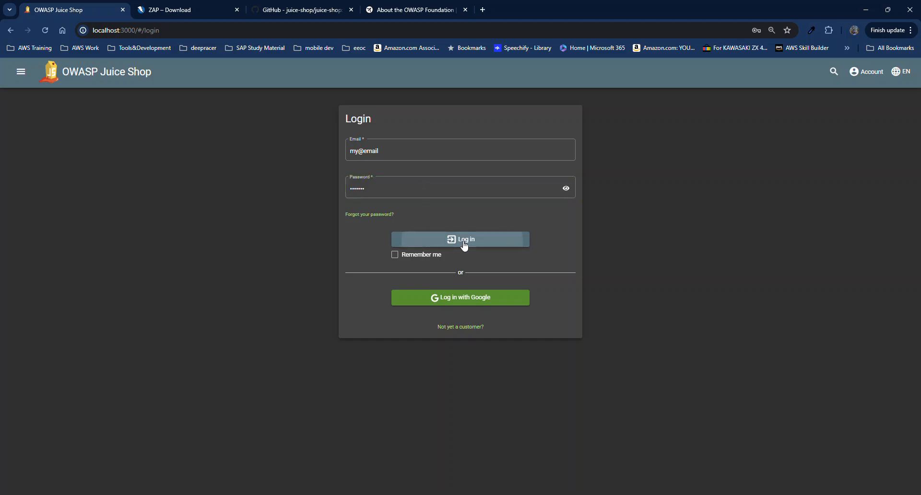
click(387, 166)
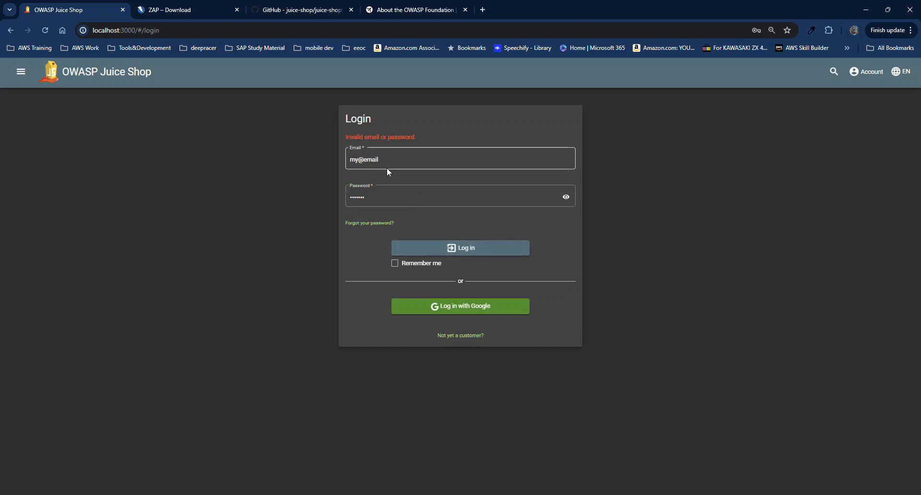
text(.com)
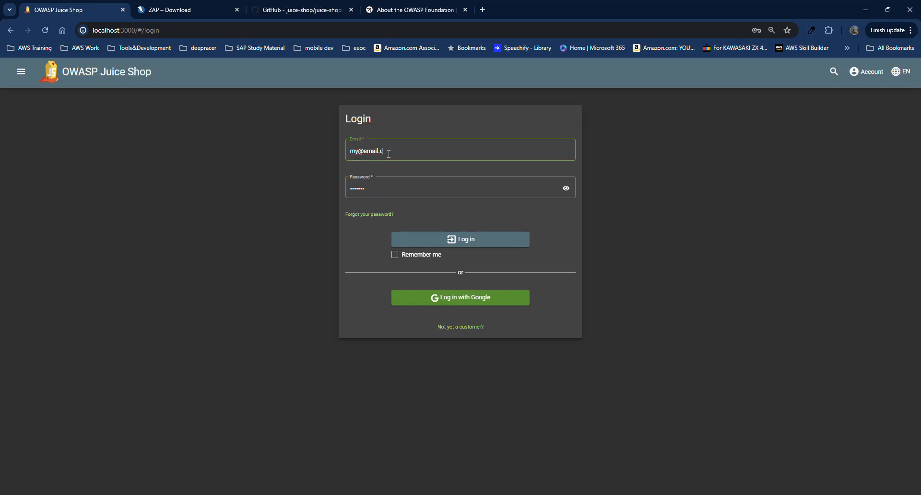
click(451, 237)
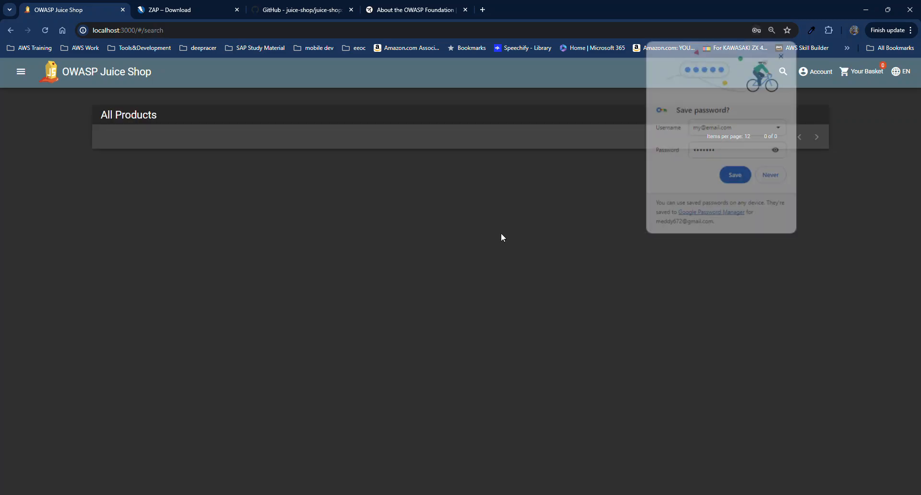
Dismiss Chrome's save-password offer and log out of the new account.
click(782, 54)
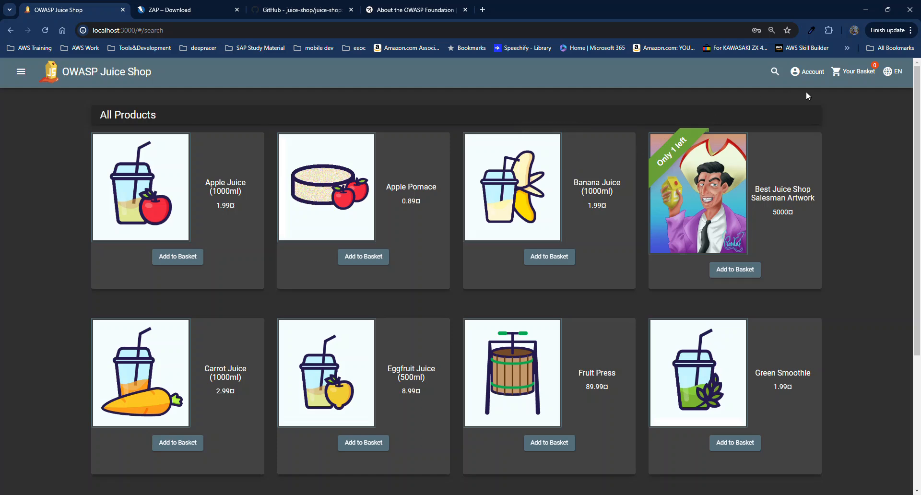
click(822, 71)
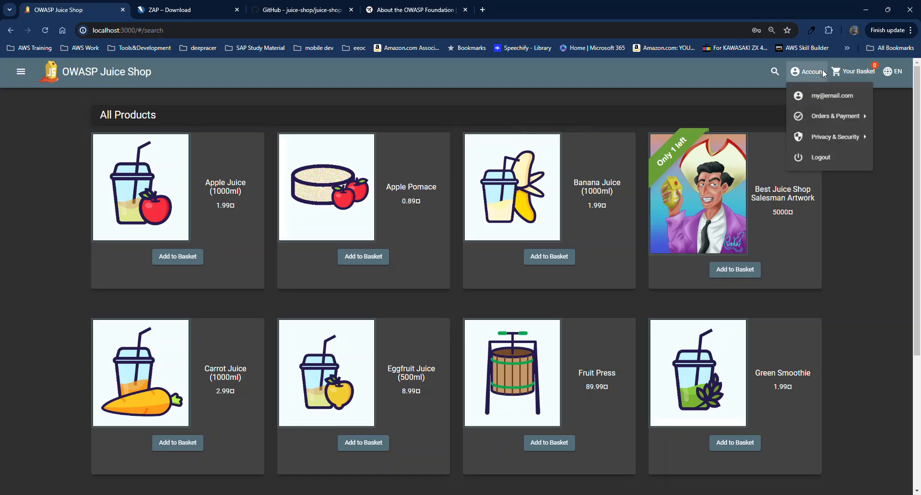
click(830, 160)
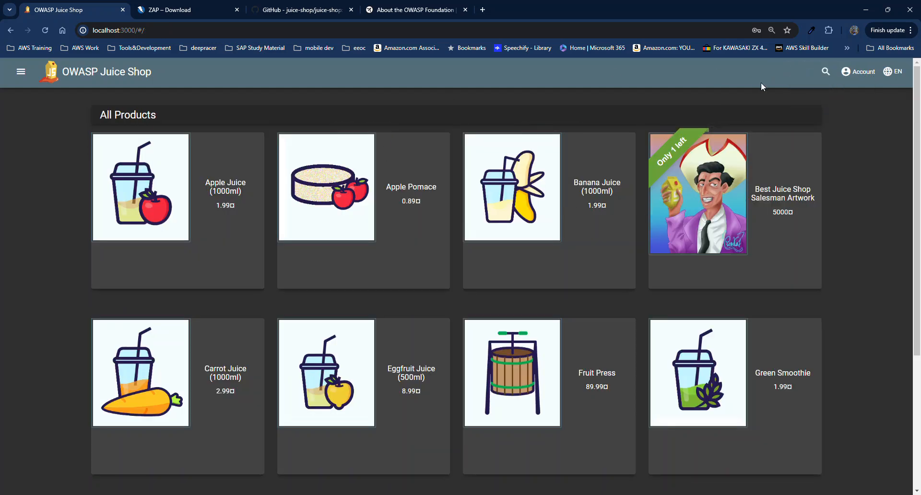
Go back to the Login page and clear the autofilled email field.
click(858, 77)
click(859, 96)
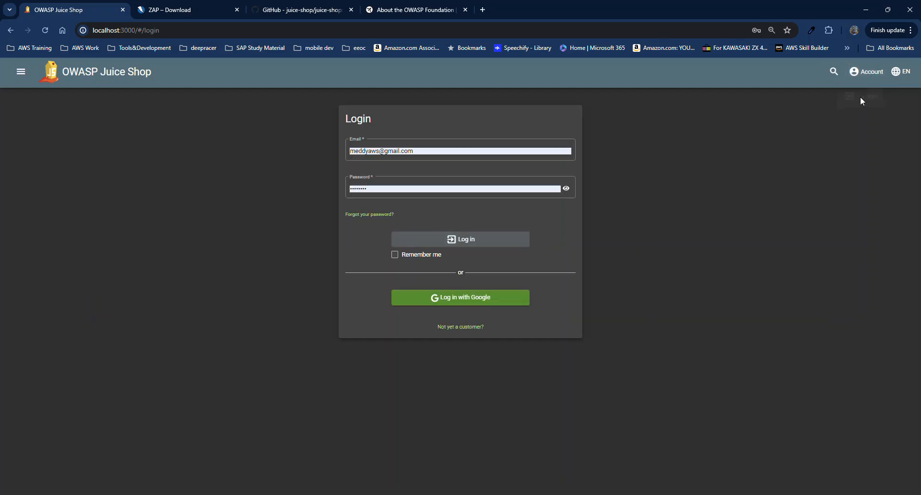
click(509, 150)
triple_click(508, 150)
key(BackSpace)
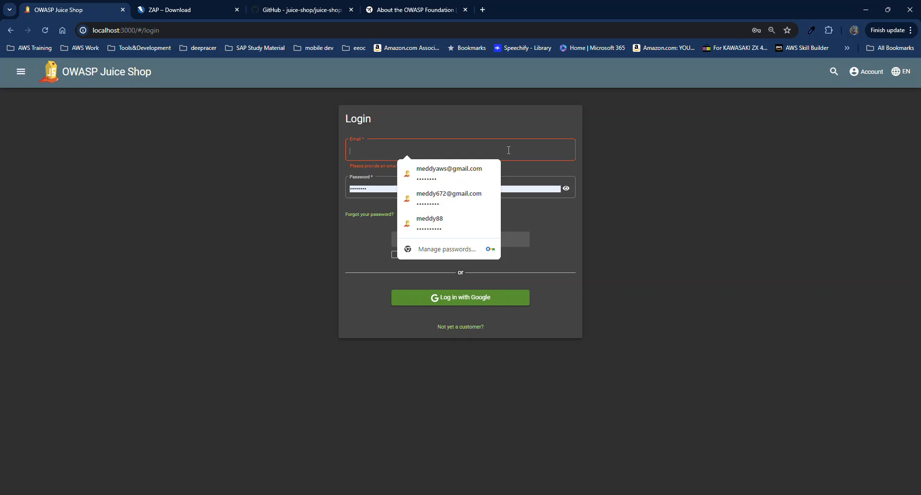
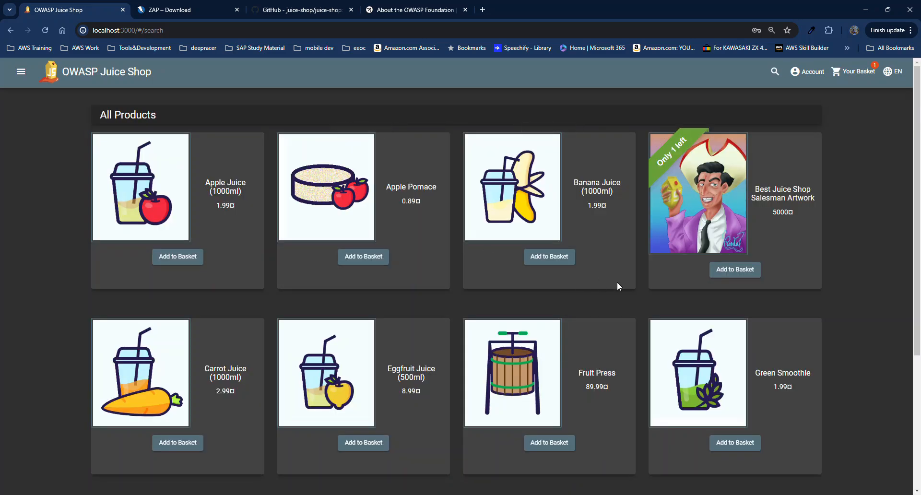
Log out of the current Juice Shop account through the Account menu.
scroll(414, 236, down, 1)
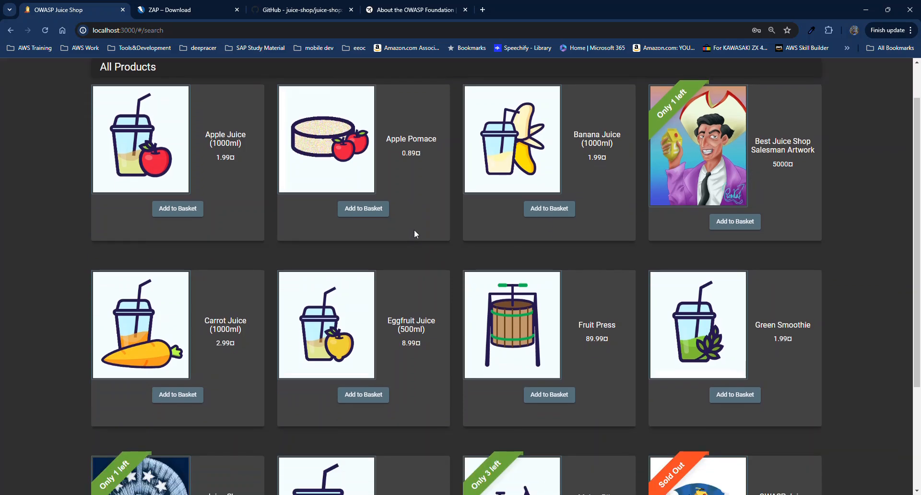
scroll(415, 233, up, 1)
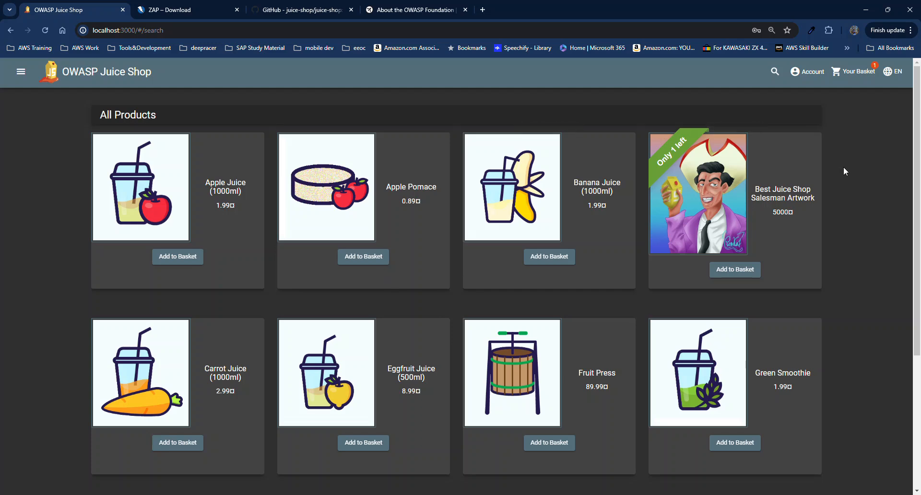
click(806, 77)
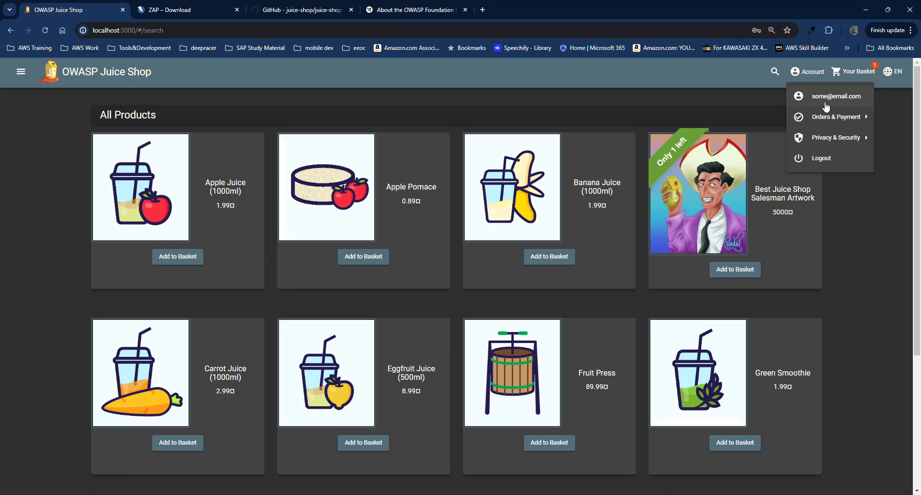
click(648, 97)
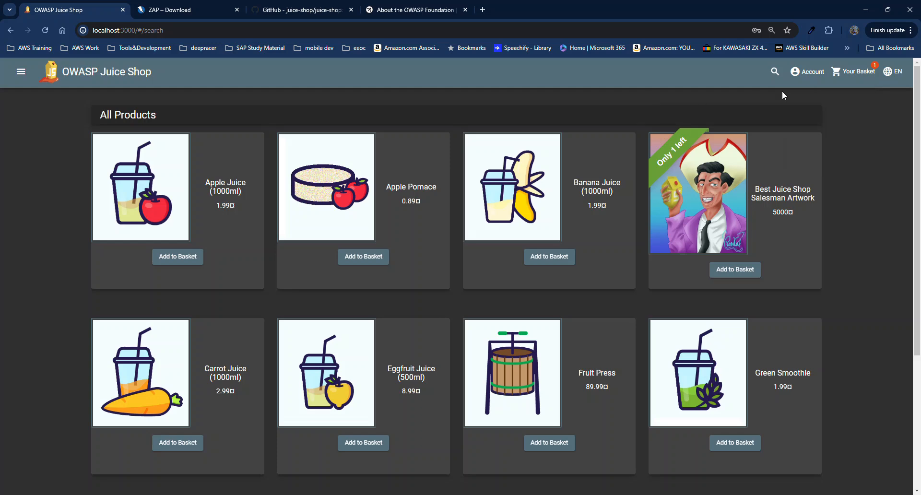
click(809, 71)
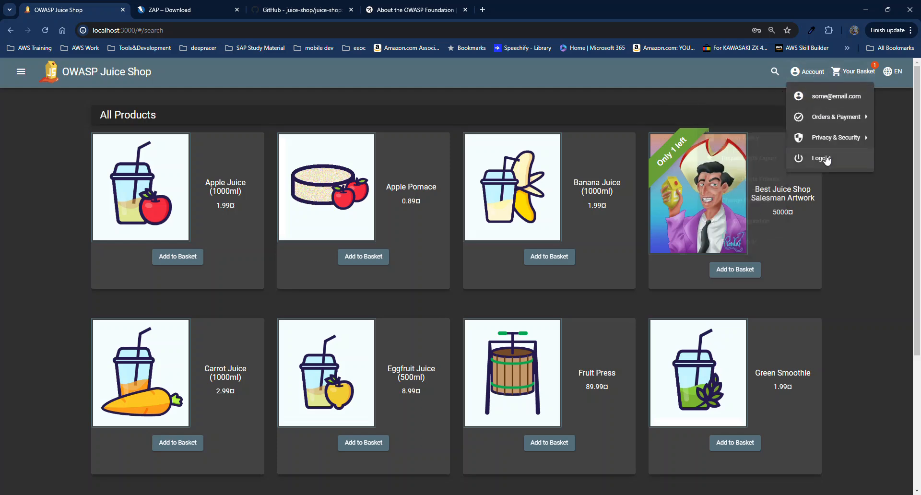
click(826, 159)
click(857, 71)
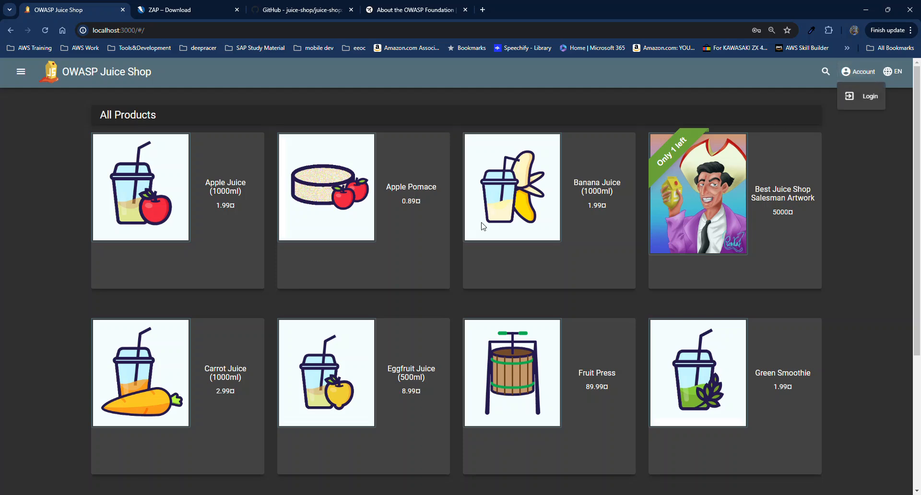
Open the new-customer registration form and enter the test user's email and password.
click(862, 97)
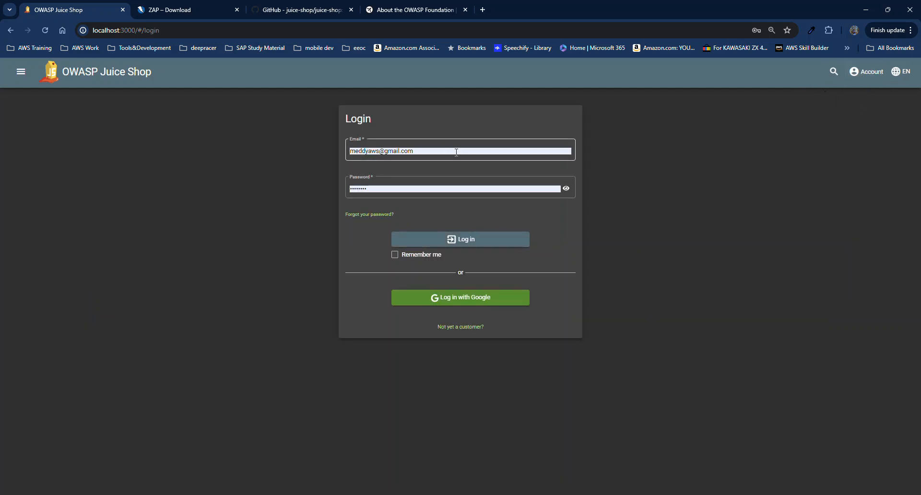
click(461, 327)
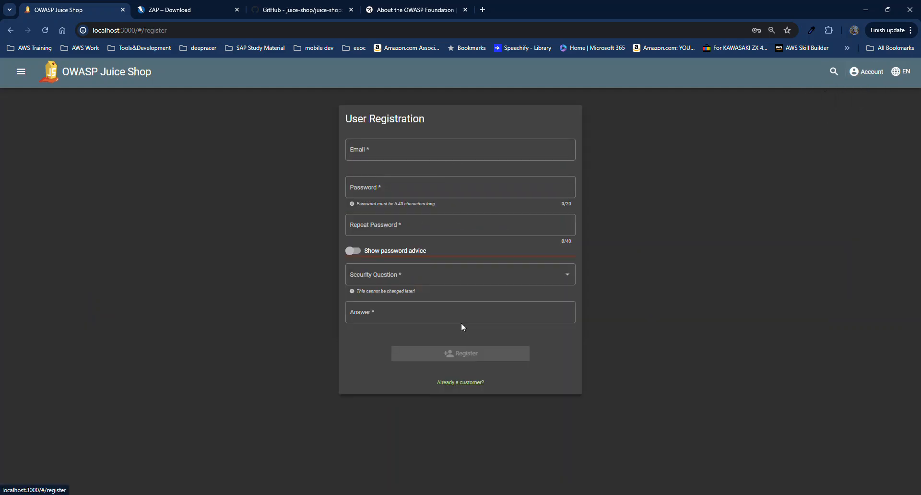
click(443, 151)
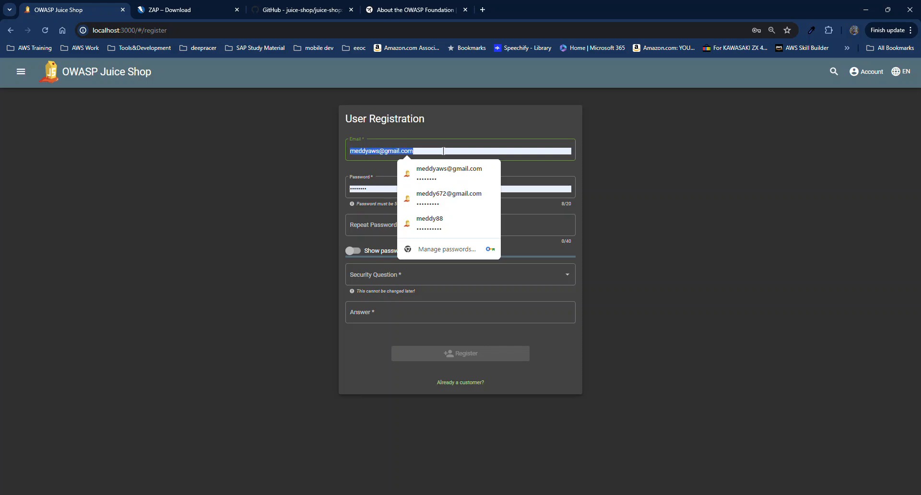
text(test@)
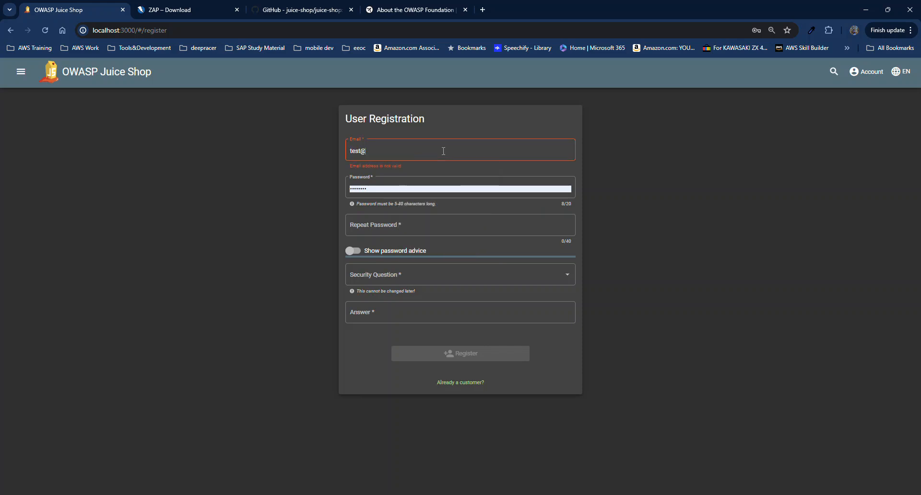
text(email.com)
click(404, 188)
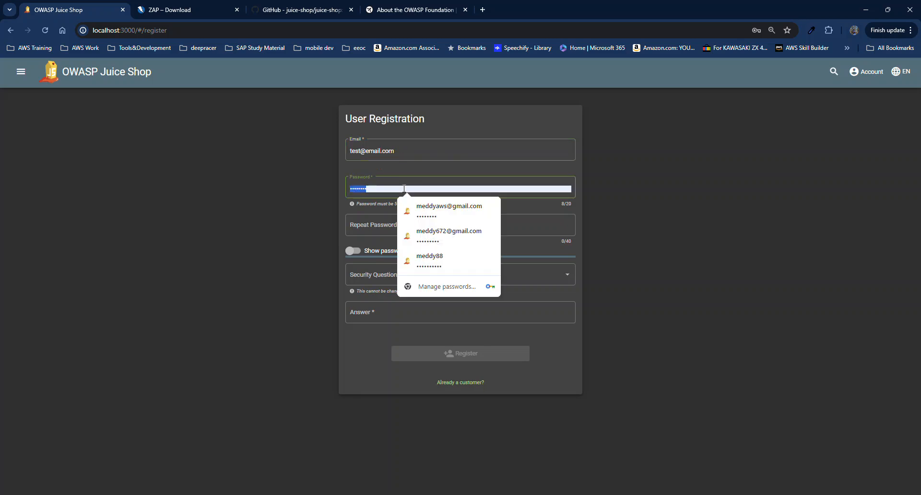
text(••)
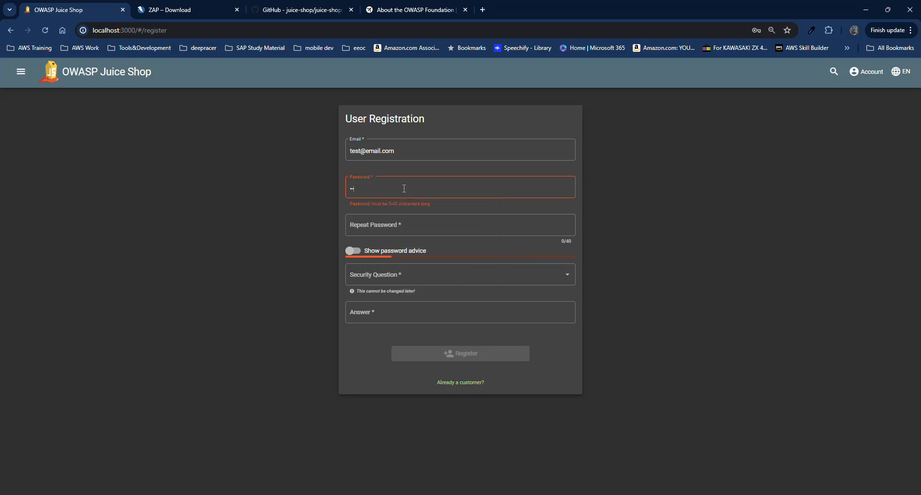
text(••••)
Repeat the password, set the eldest sibling's middle name question with an answer, and register.
click(422, 225)
text(••••••)
click(434, 276)
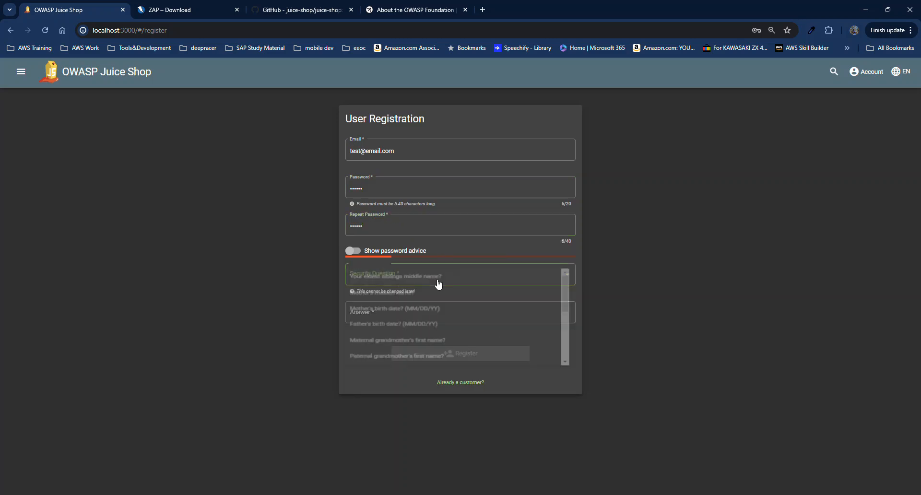
click(435, 287)
click(430, 313)
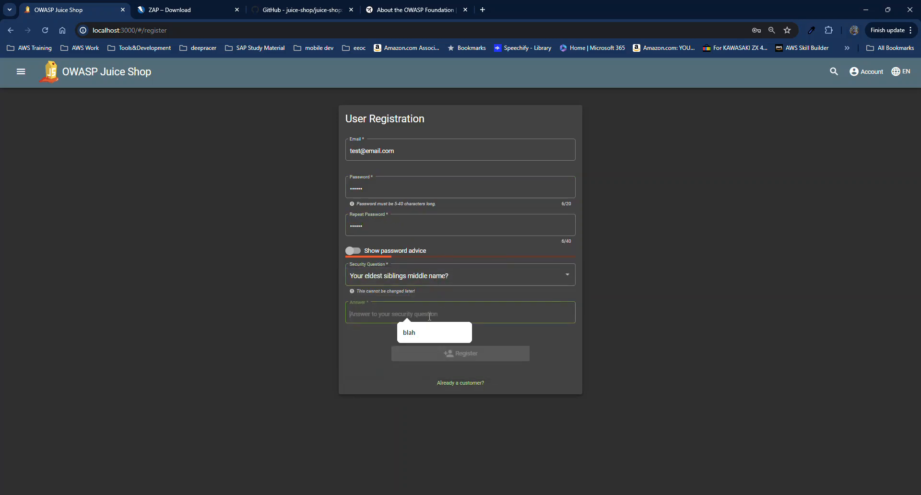
text(blah)
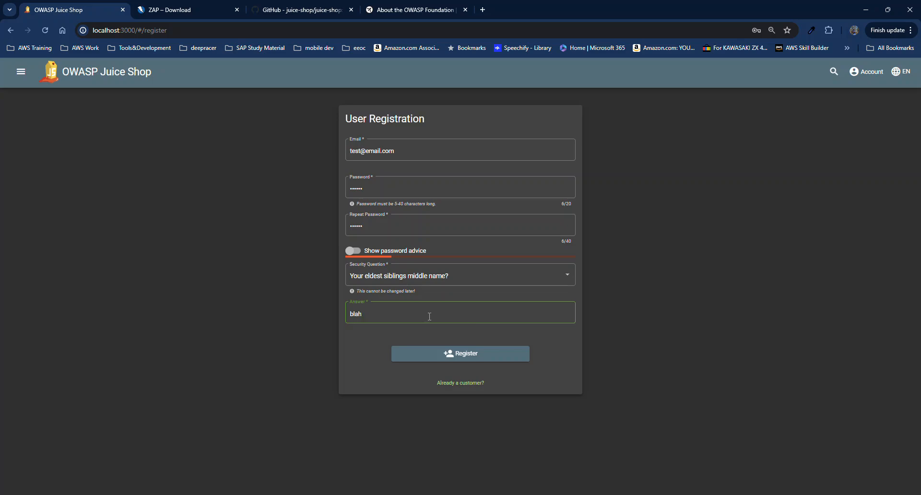
click(478, 354)
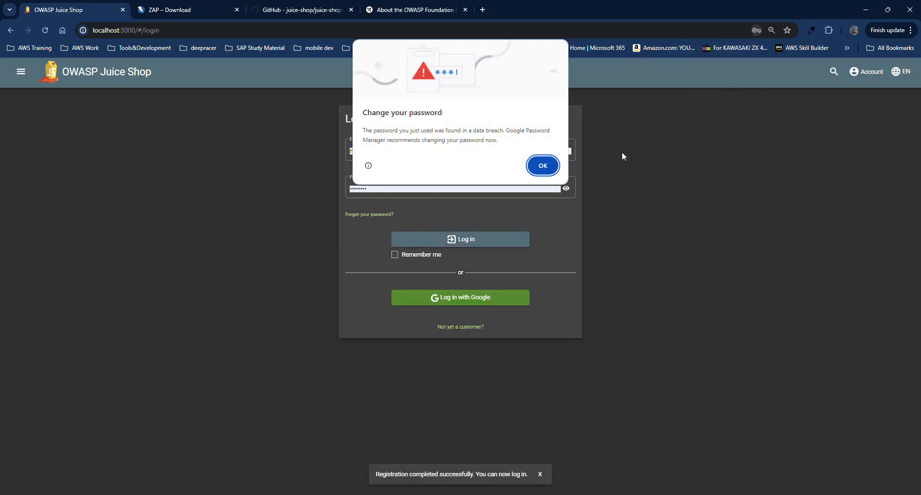
click(545, 162)
triple_click(436, 149)
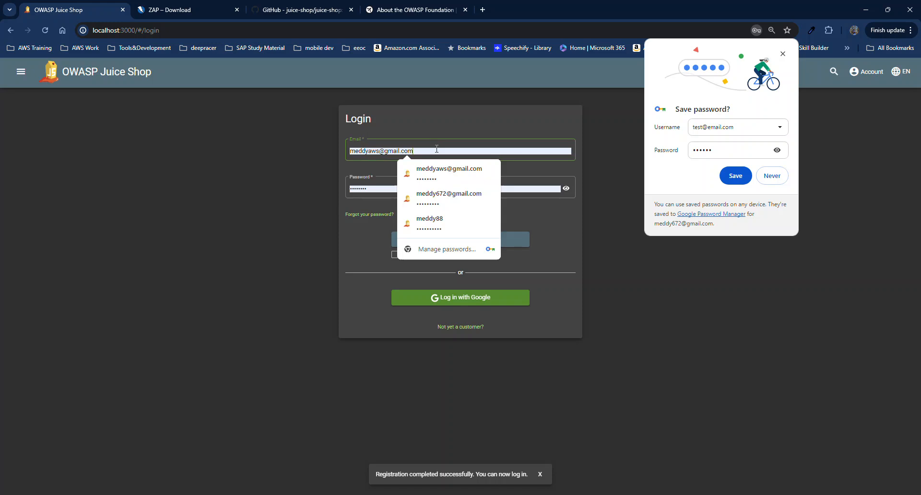
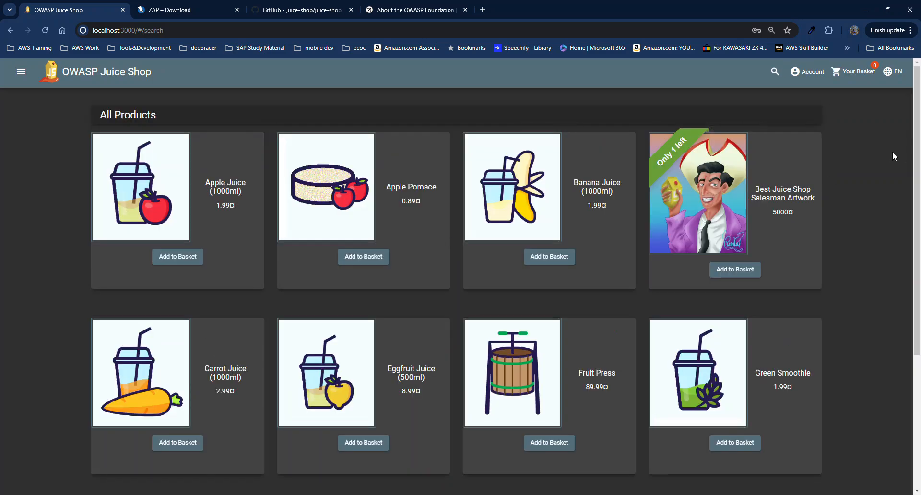
Open the Juice Shop Account menu to confirm the test user is signed in.
click(814, 77)
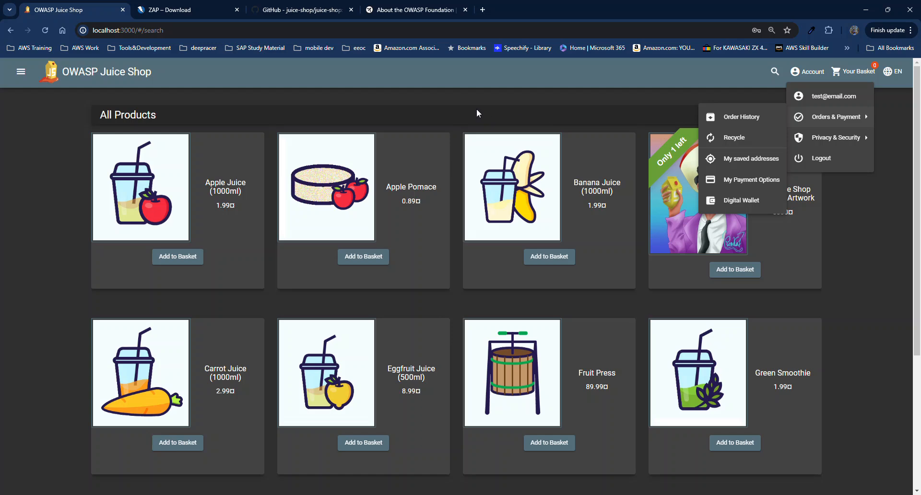
Bring the 'Untitled Session - ZAP 2.15.0' window to the front from the taskbar.
mouse_move(682, 494)
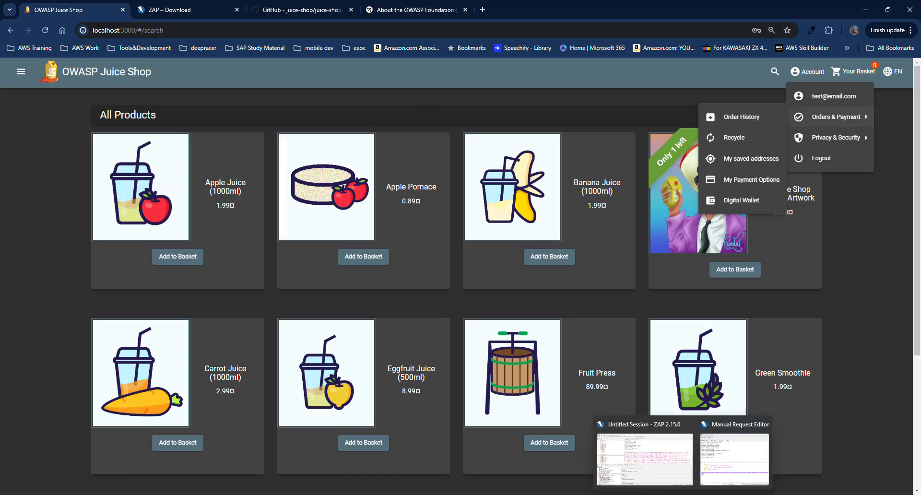
click(682, 494)
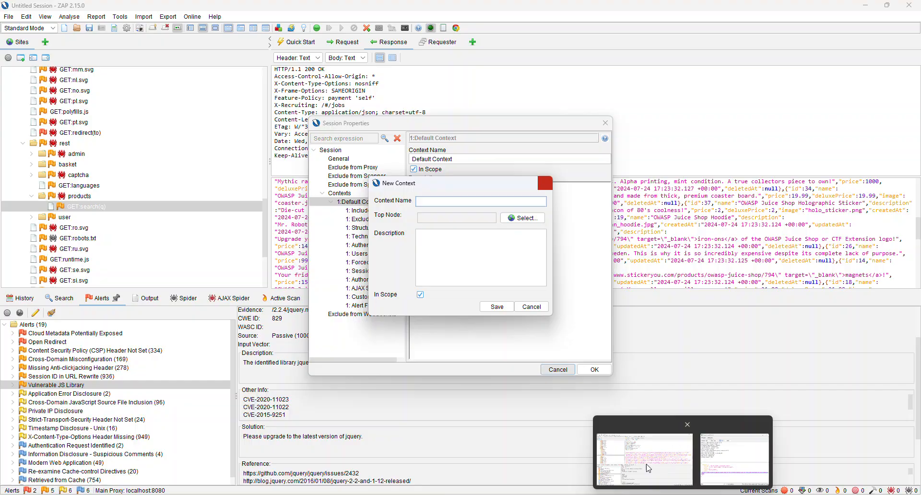
click(645, 460)
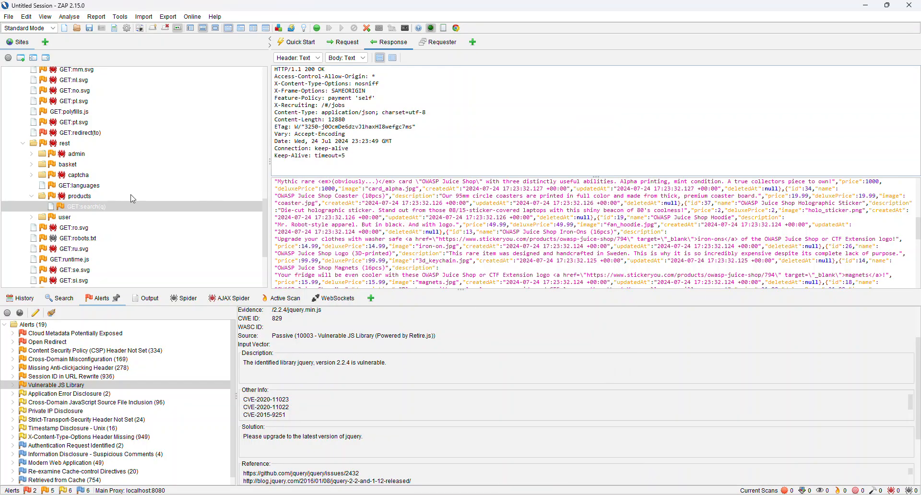
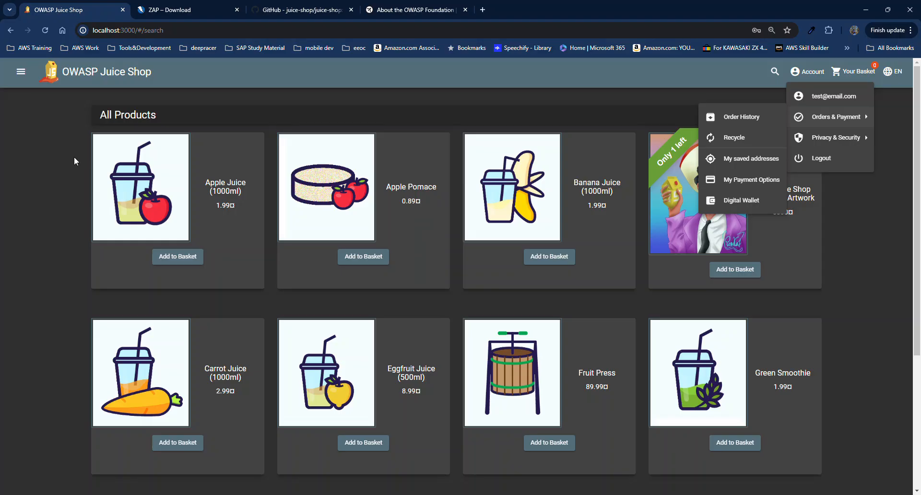
Erase 'search' from the Juice Shop address and begin typing '/ad' toward localhost:3000/#/admin.
click(211, 33)
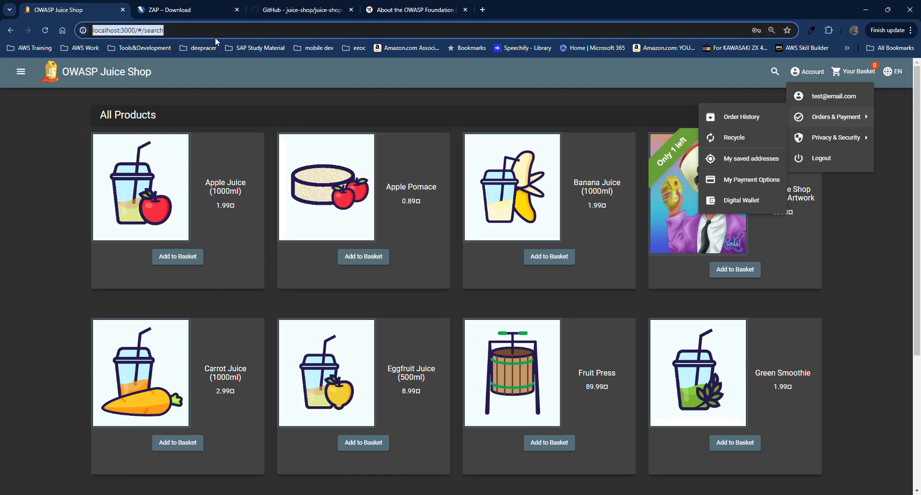
key(BackSpace)
key(BackSpace)
key(BackSpace)
key(BackSpace)
key(BackSpace)
key(BackSpace)
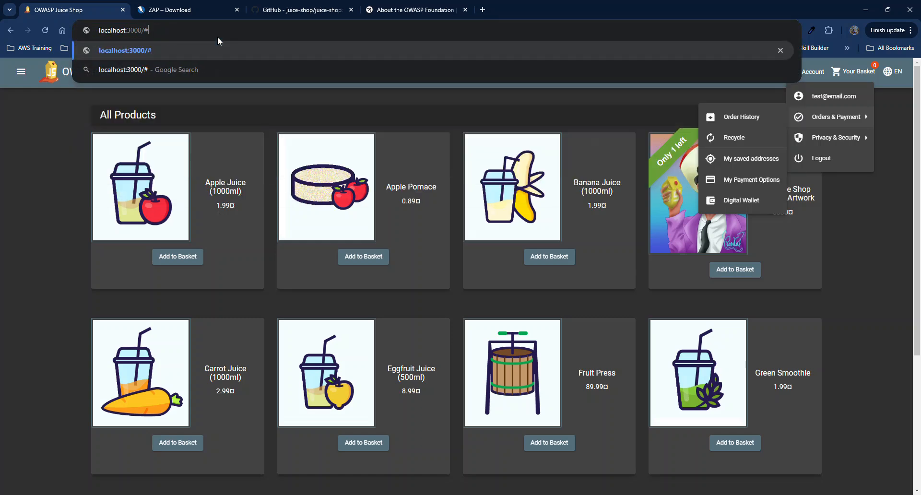
text(/ad)
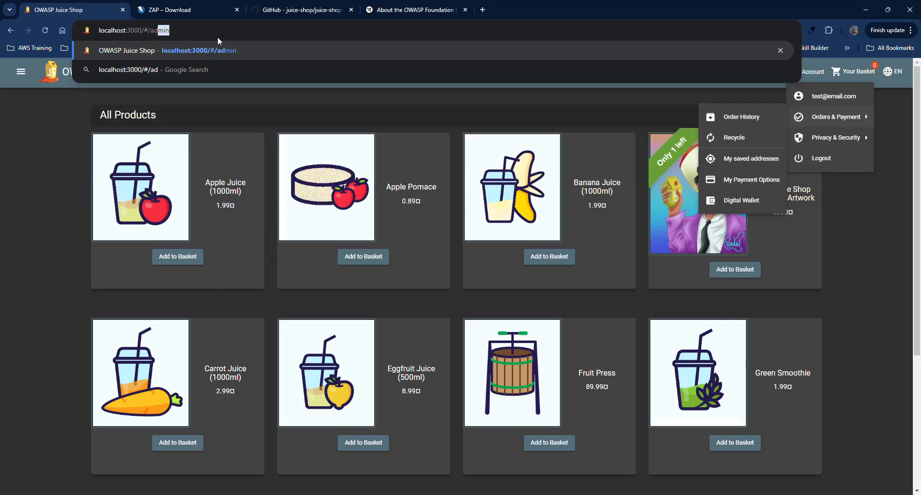
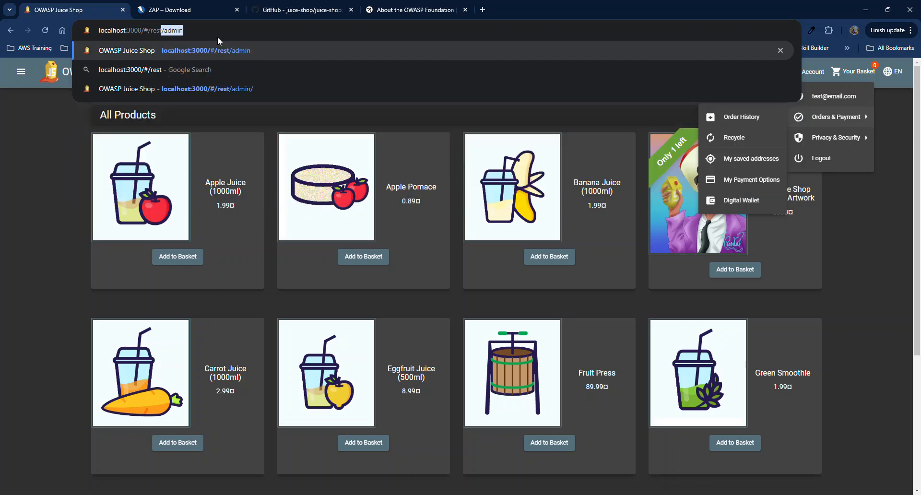
Load localhost:3000/rest/admin without the '#/' to get the 500 error page and stack trace.
key(Return)
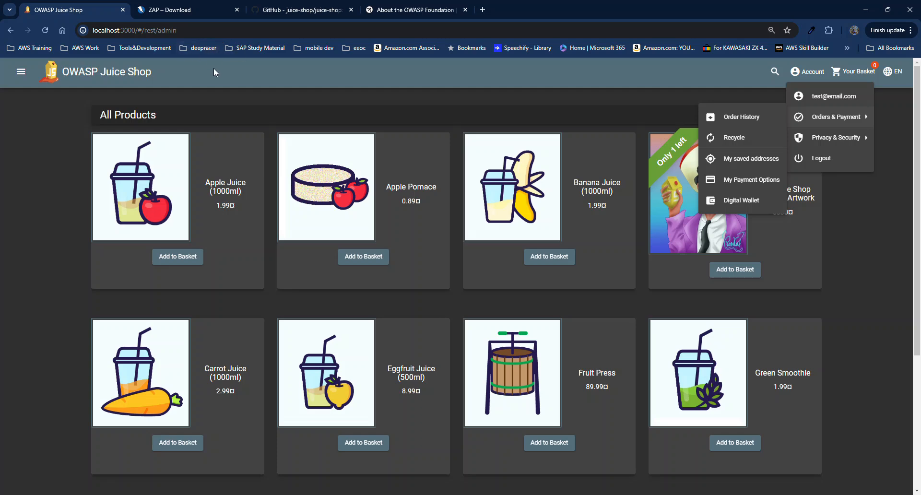
click(568, 105)
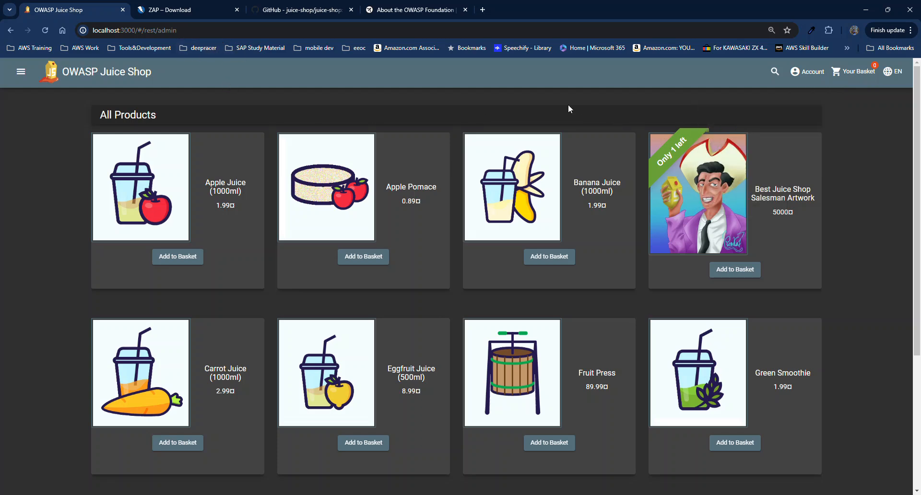
click(145, 30)
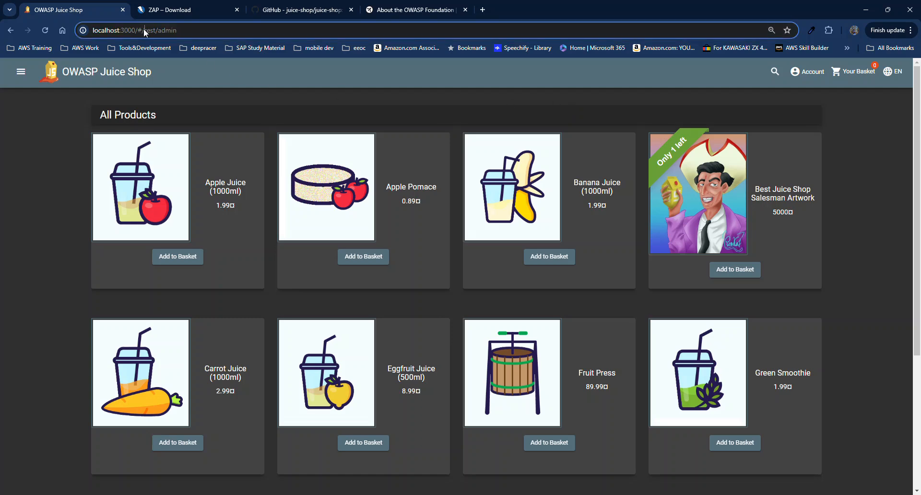
key(BackSpace)
key(BackSpace)
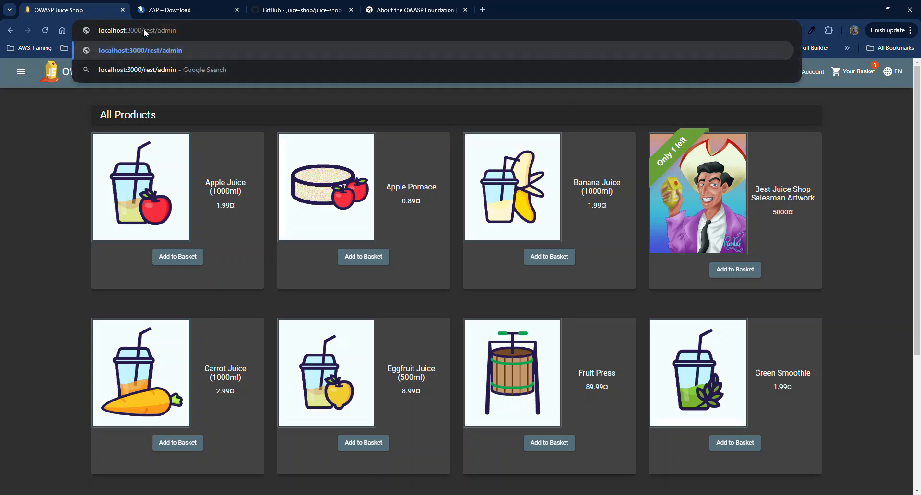
key(Return)
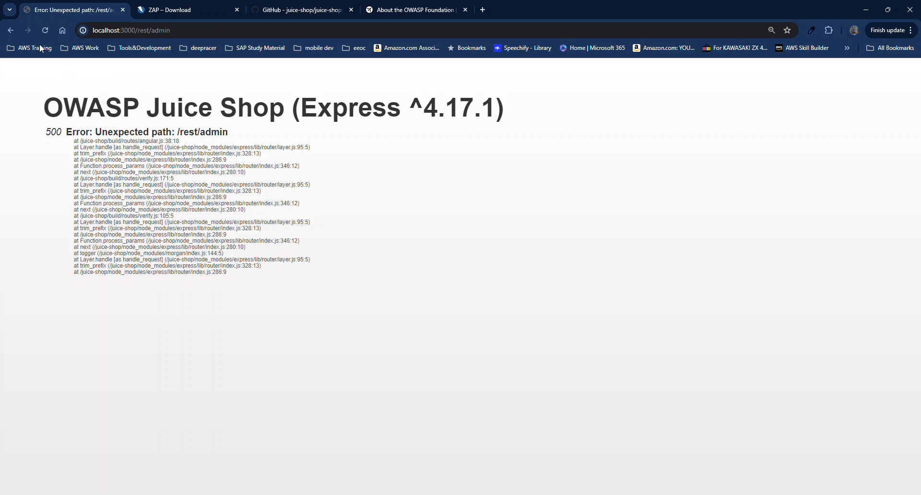
Go back from the /rest/admin error page to the All Products catalogue.
click(9, 30)
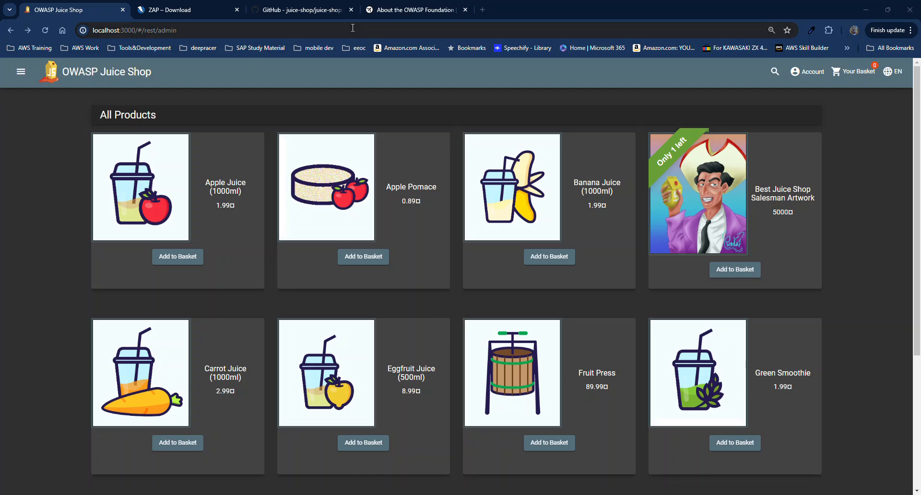
Open localhost:3000/#/score-board and scroll through the challenge cards and back up.
click(320, 28)
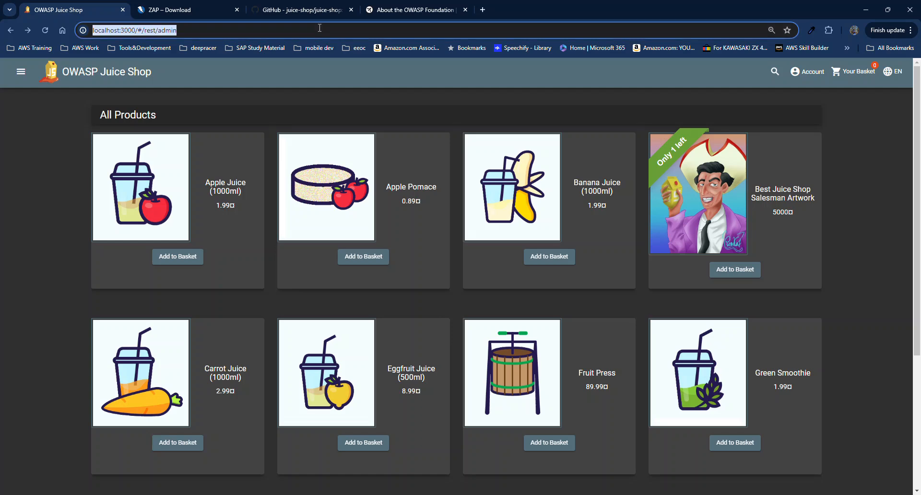
text(http://localhost:3000/#/score-board)
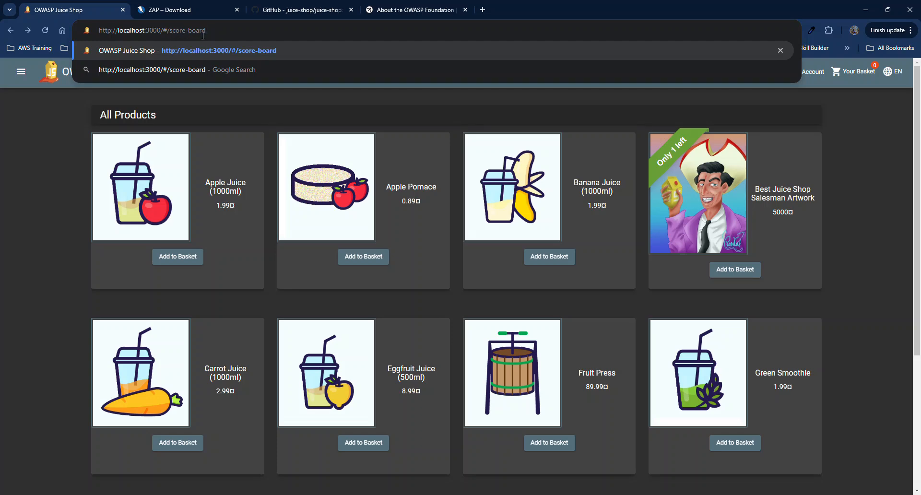
key(Return)
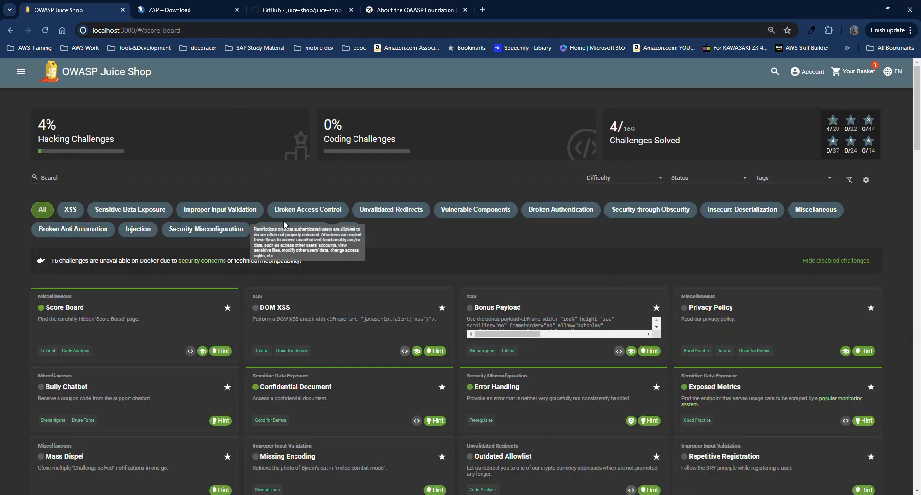
scroll(401, 298, down, 2)
scroll(401, 298, down, 5)
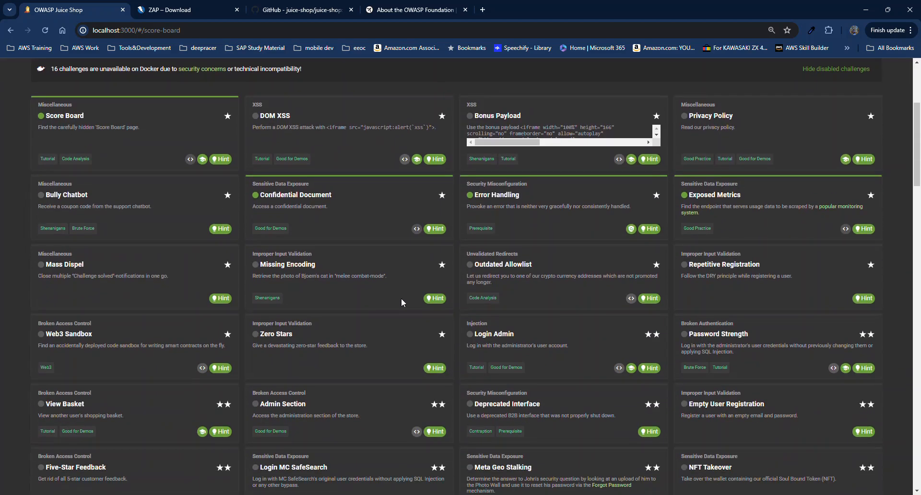
scroll(402, 298, down, 3)
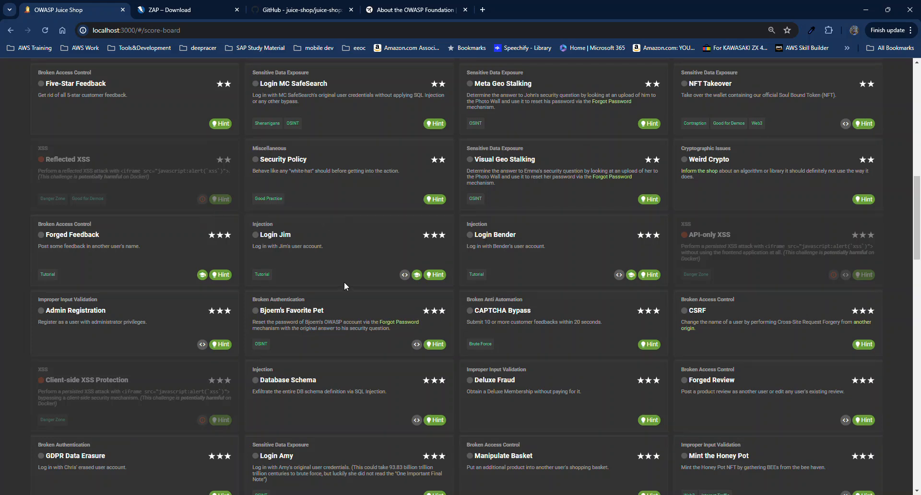
scroll(343, 286, down, 1)
scroll(307, 200, down, 2)
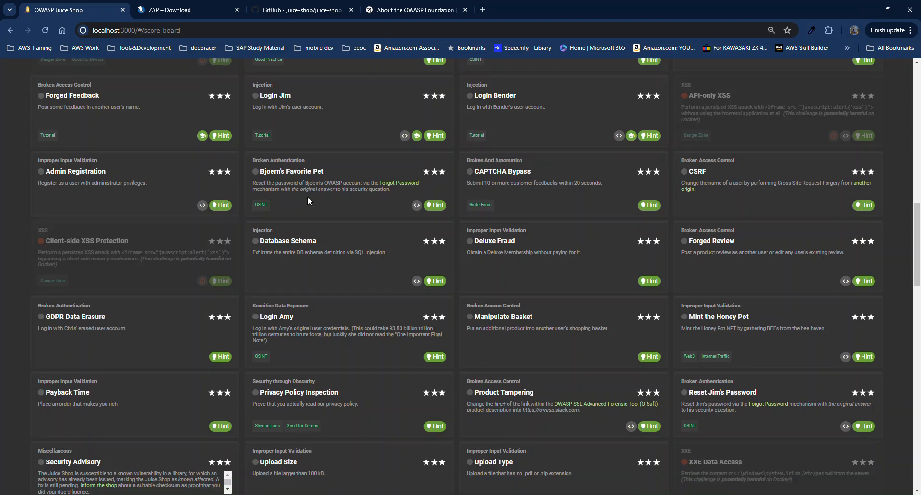
scroll(307, 200, down, 2)
scroll(309, 201, up, 6)
scroll(313, 200, up, 8)
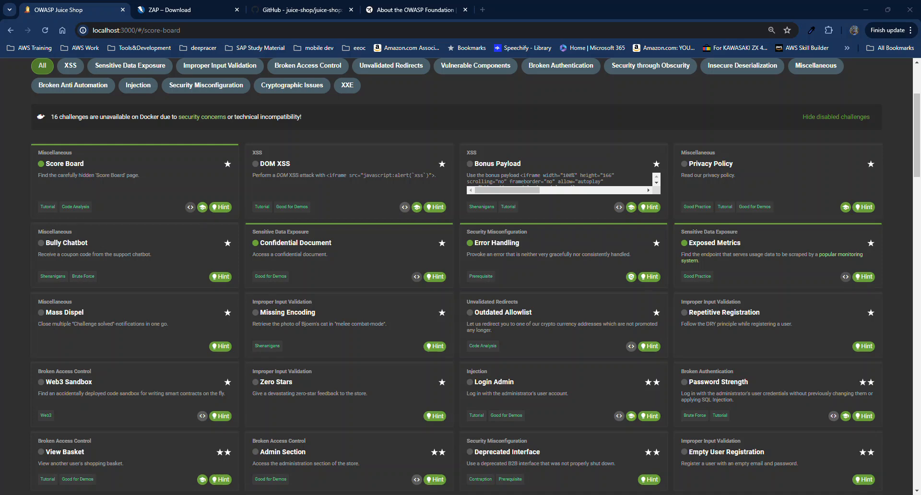
Load the exposed localhost:3000/metrics endpoint, dismissing the accidental find bar.
click(359, 31)
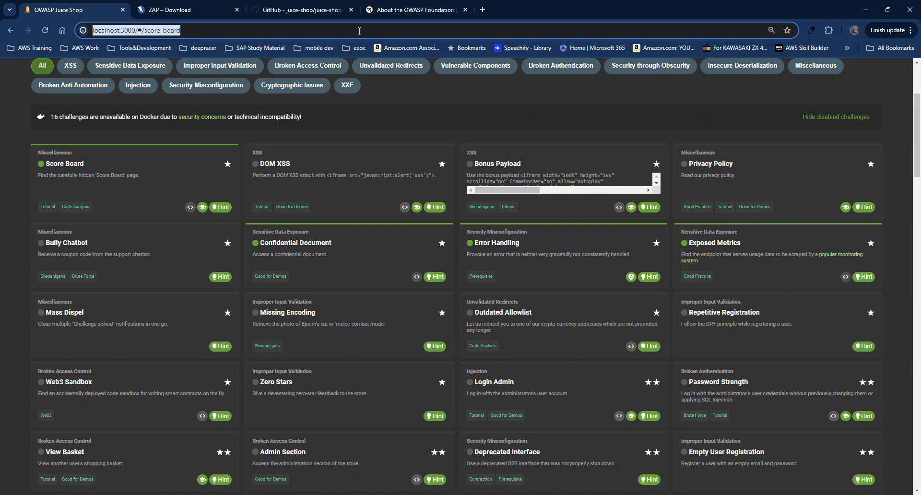
text(localhost:3000/metrics)
key(Return)
key(ctrl+f)
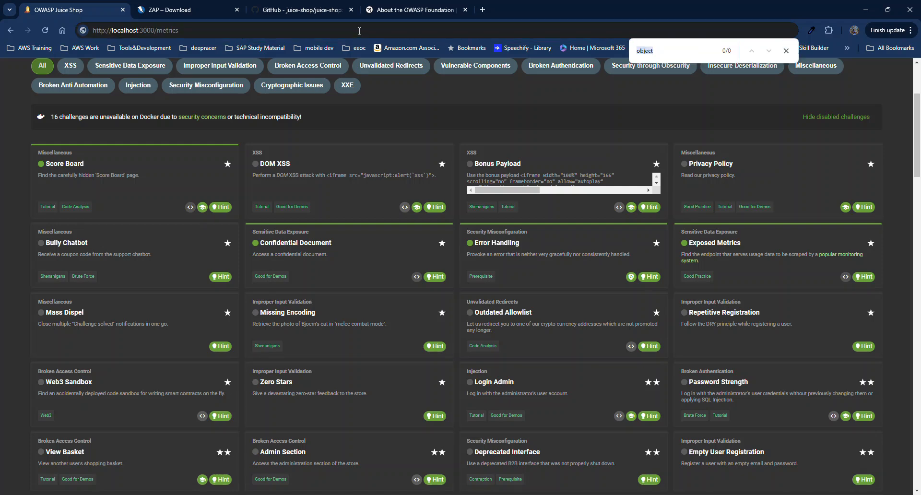
click(786, 51)
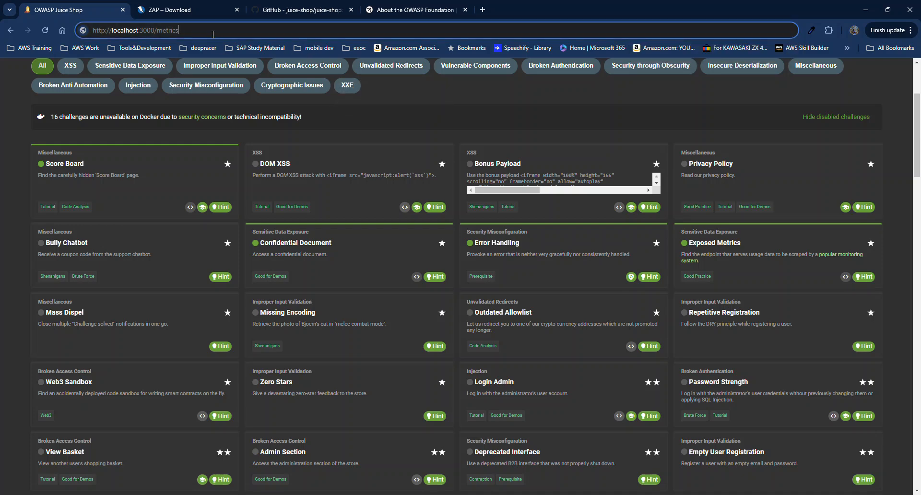
key(Return)
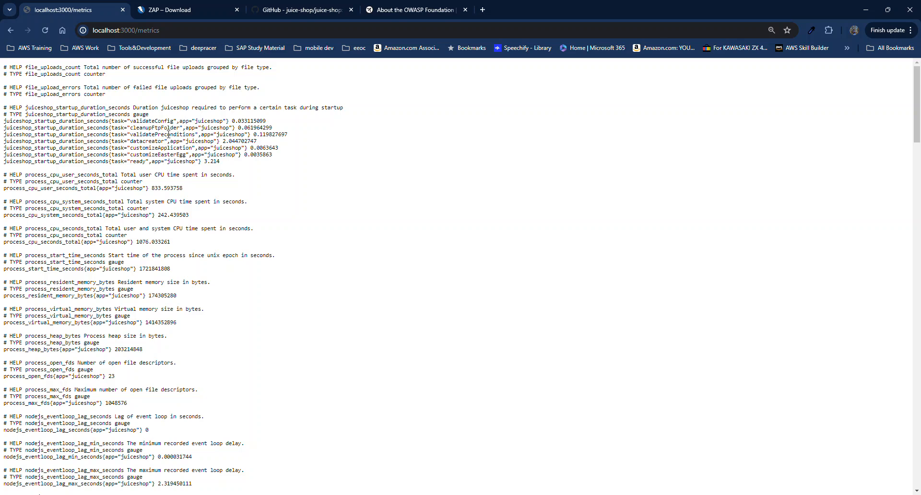
Read through the Node.js heap and garbage-collection metrics, then return to the Score Board.
scroll(139, 139, down, 2)
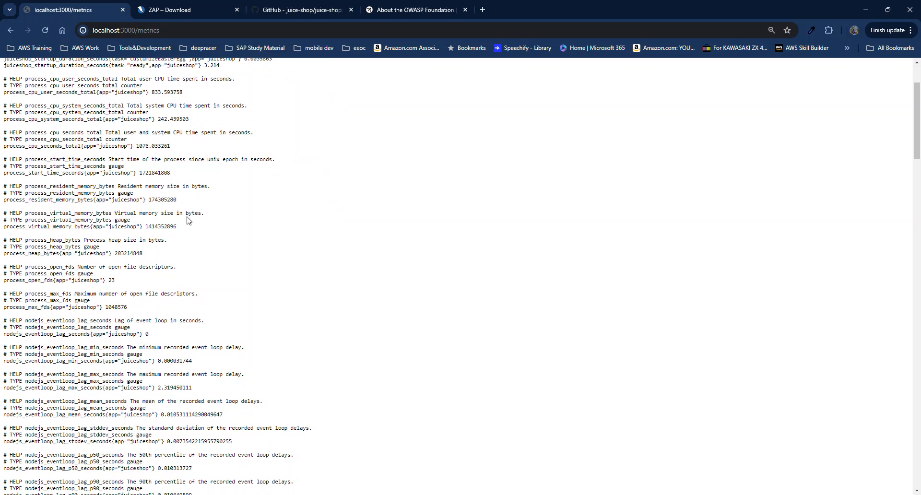
scroll(188, 225, down, 4)
scroll(189, 224, down, 6)
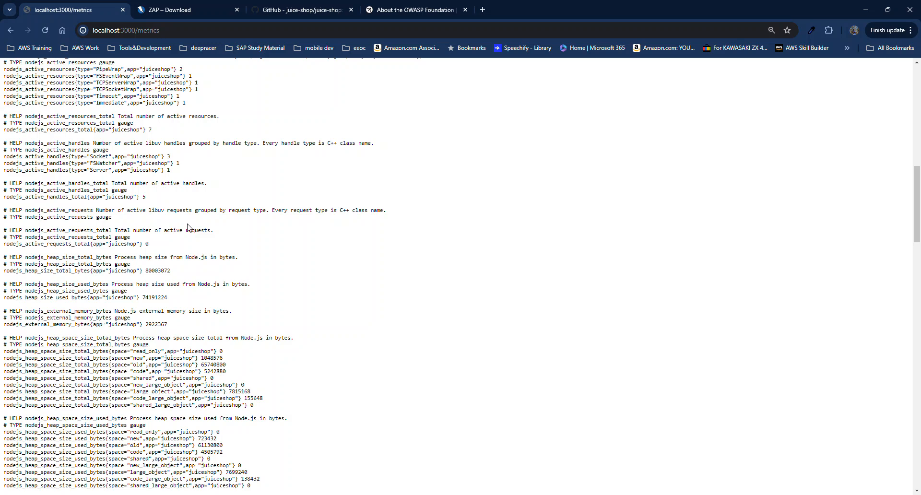
scroll(215, 266, down, 1)
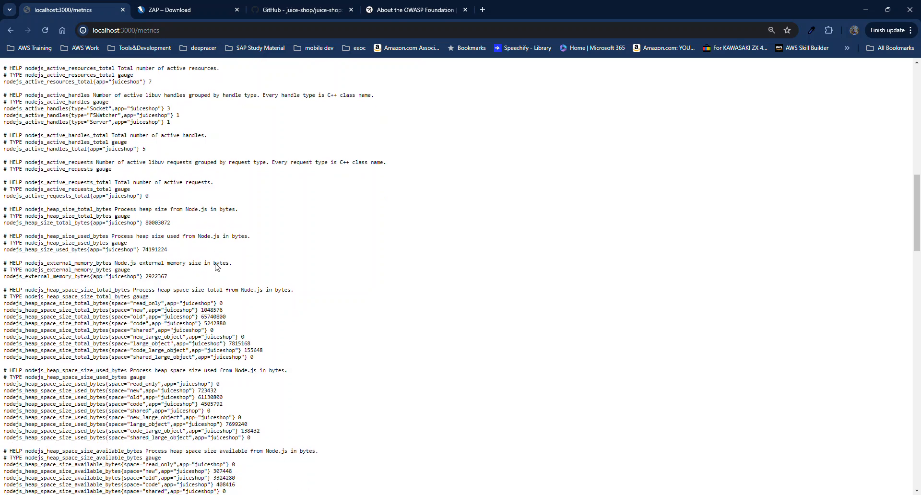
scroll(216, 266, down, 1)
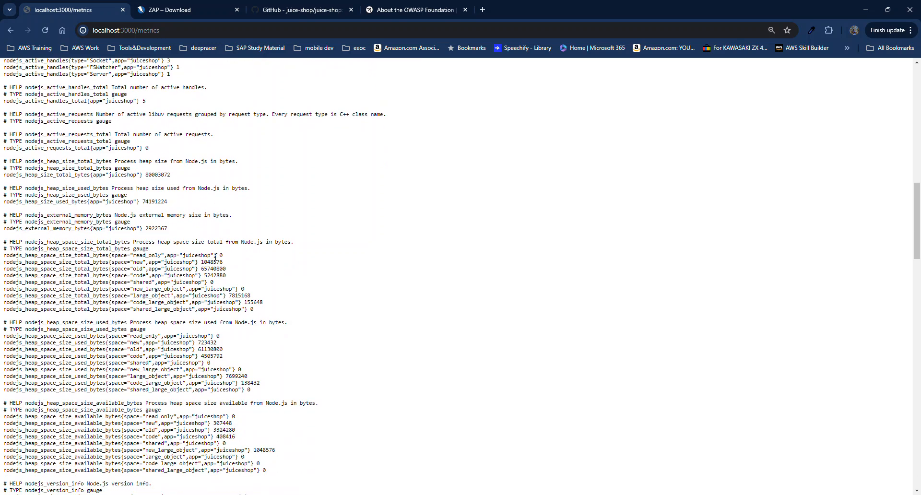
scroll(215, 256, down, 2)
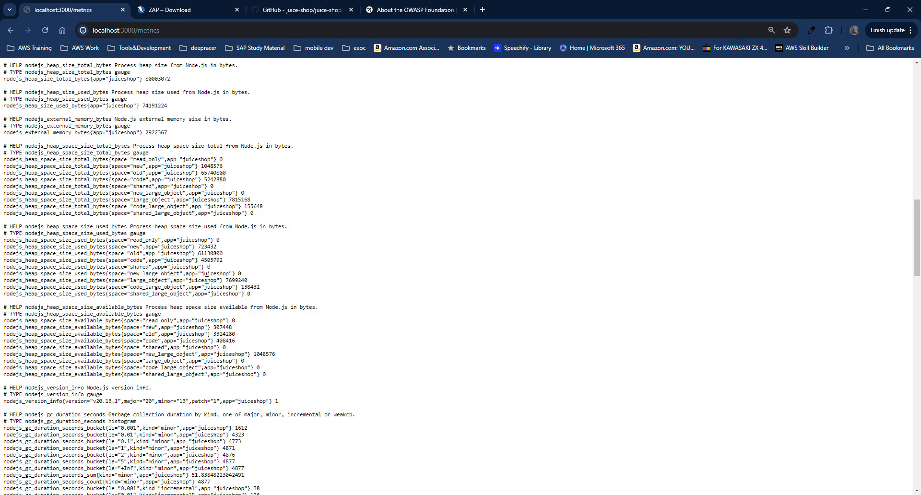
scroll(207, 282, down, 1)
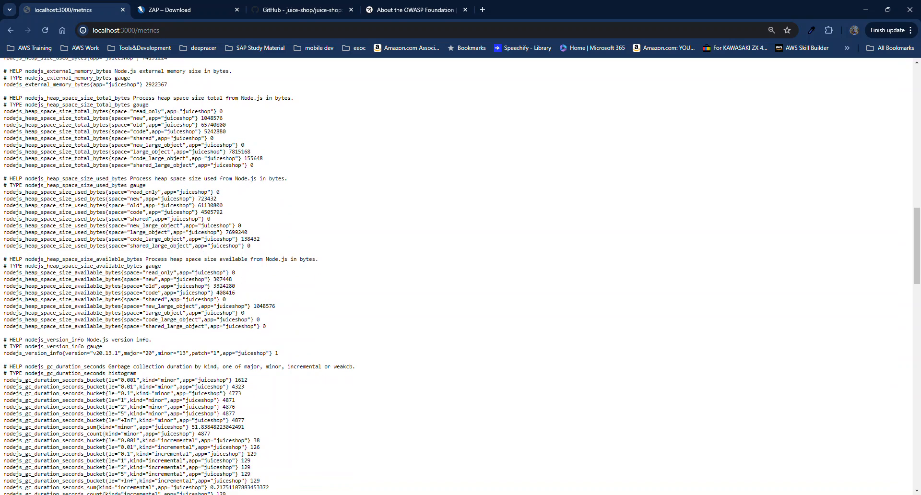
click(10, 30)
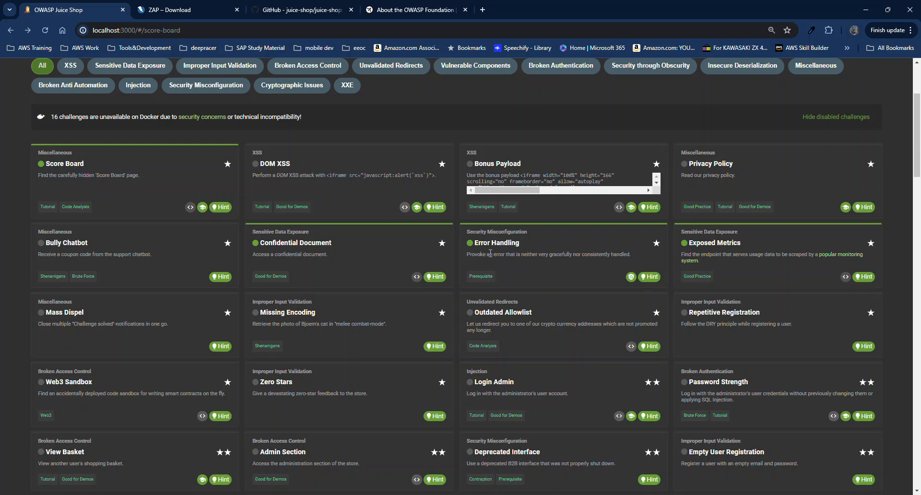
scroll(490, 254, down, 5)
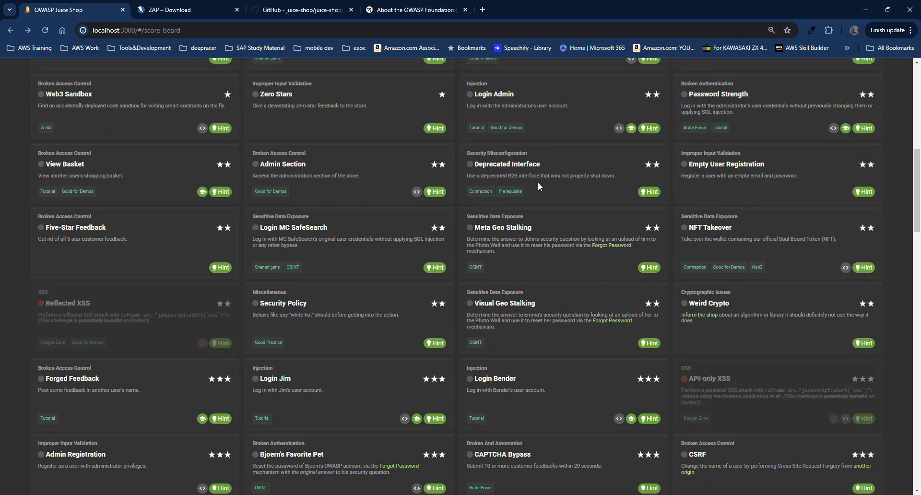
scroll(537, 182, up, 15)
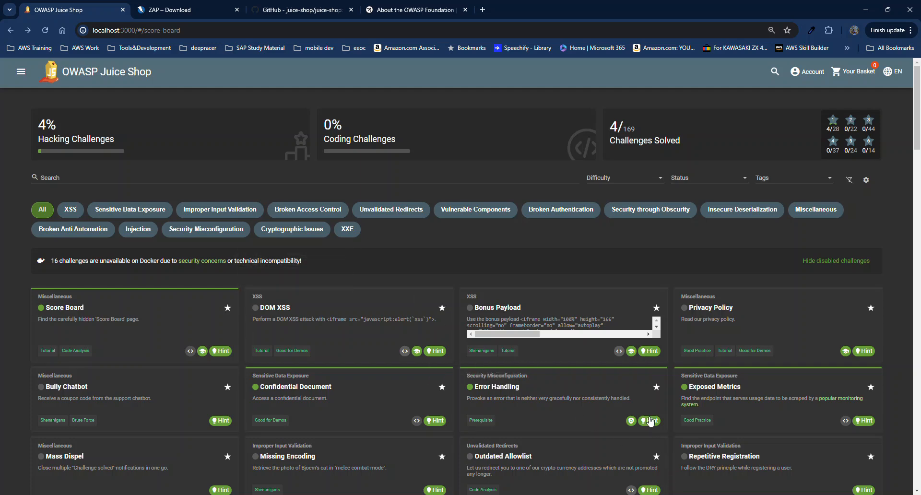
Bring the ZAP session forward to review alerts, then show Chrome's 'ZAP – Download' tab.
mouse_move(645, 493)
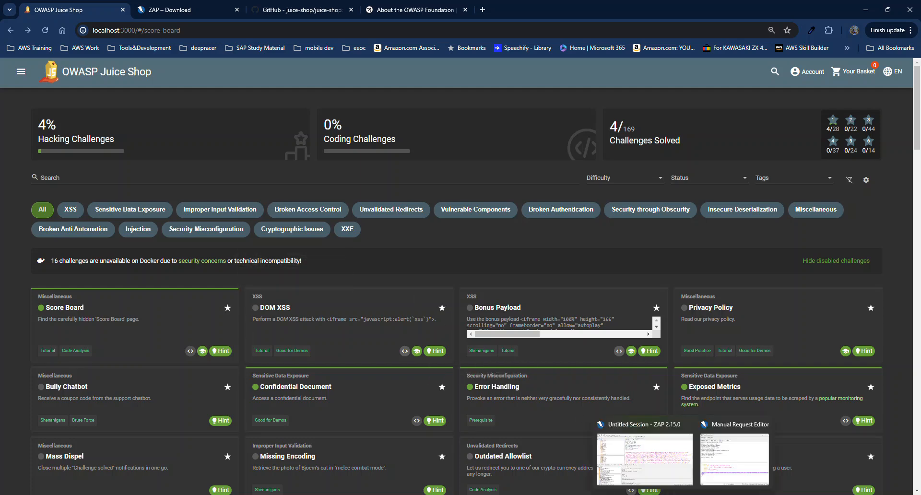
click(657, 469)
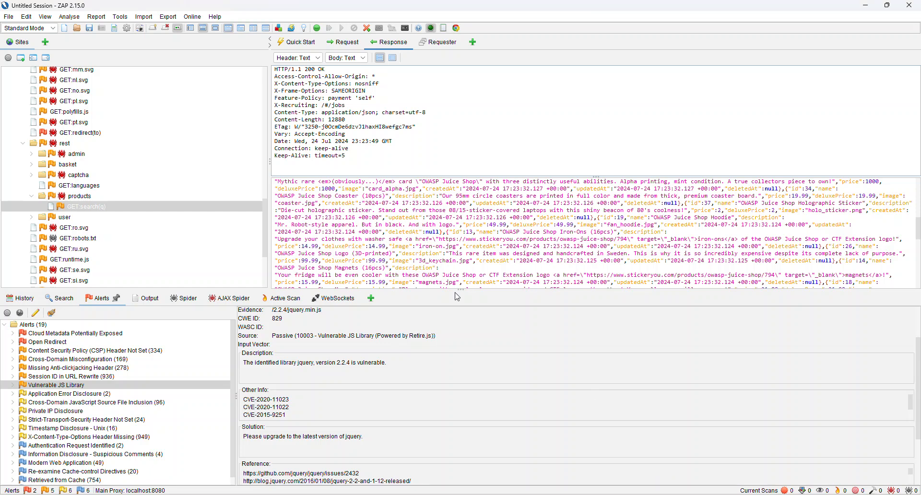
key(alt+Tab)
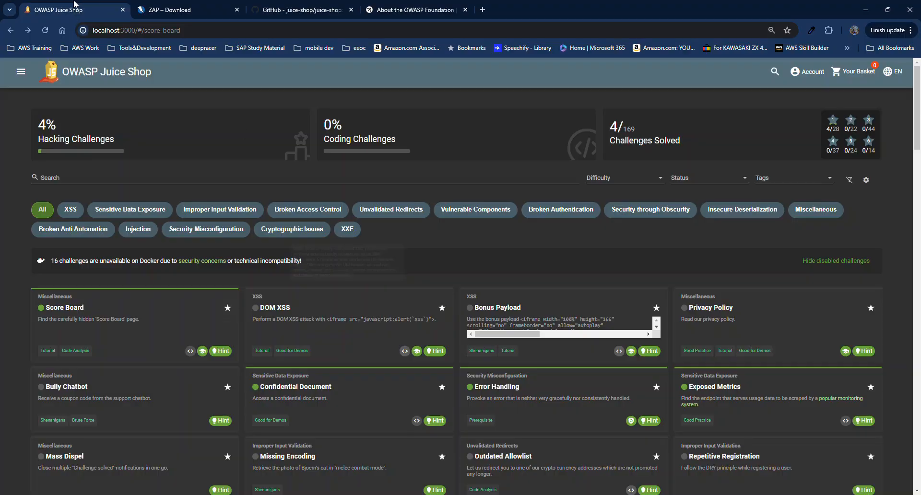
click(155, 15)
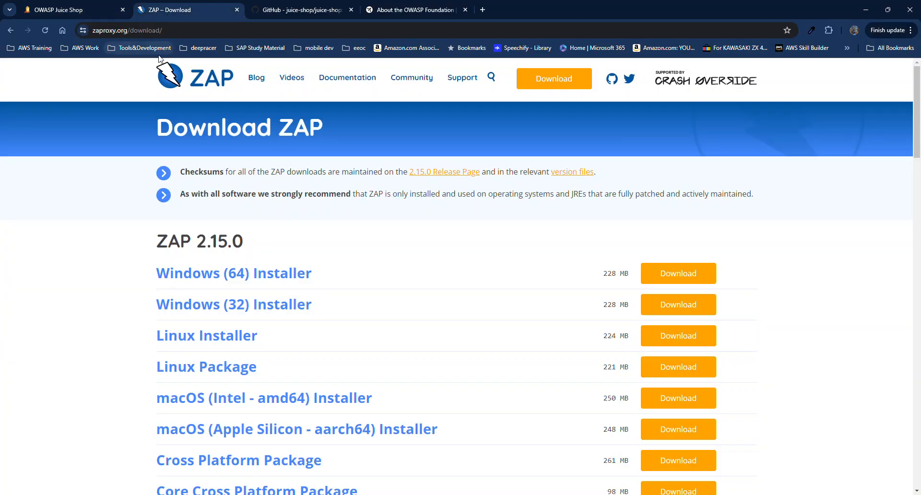
Go to the zaproxy.org home page, open Documentation and scroll through its guide links.
click(211, 77)
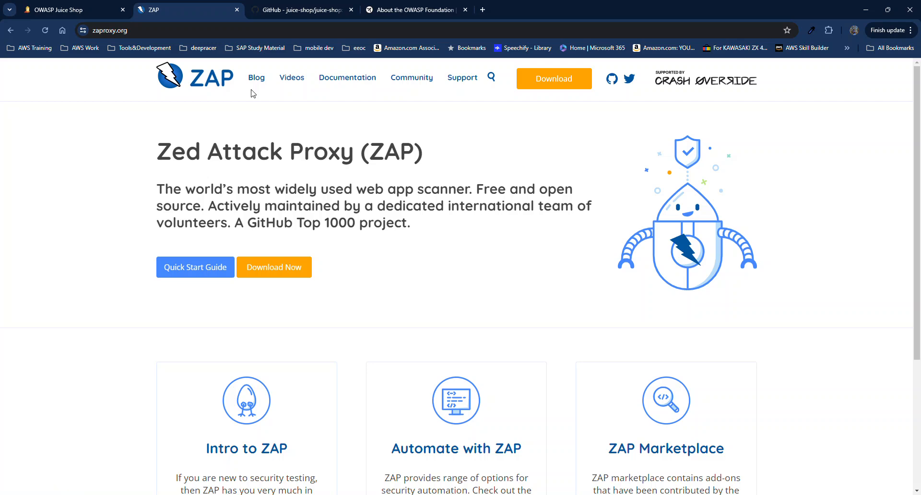
click(354, 84)
scroll(335, 145, down, 1)
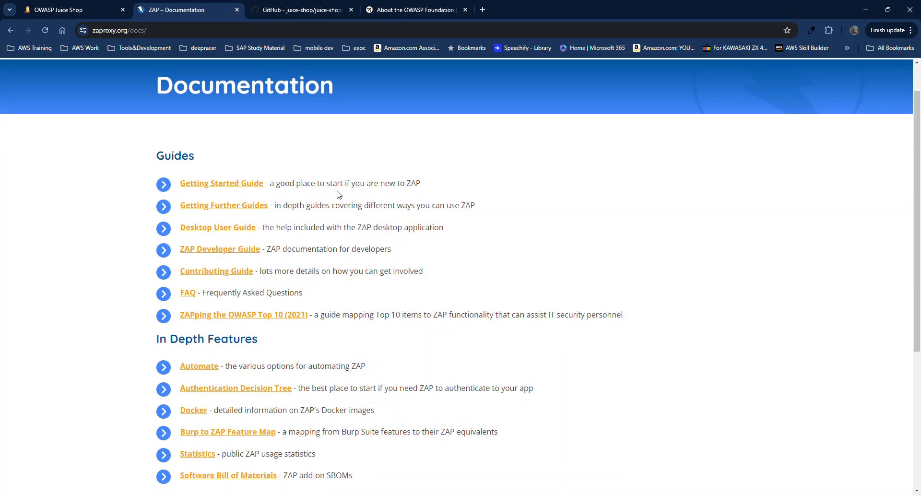
scroll(338, 194, down, 4)
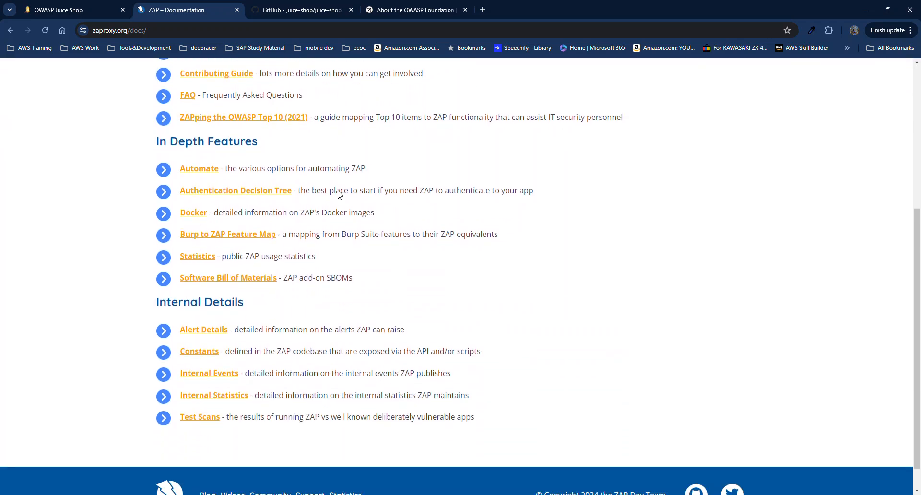
scroll(338, 190, up, 2)
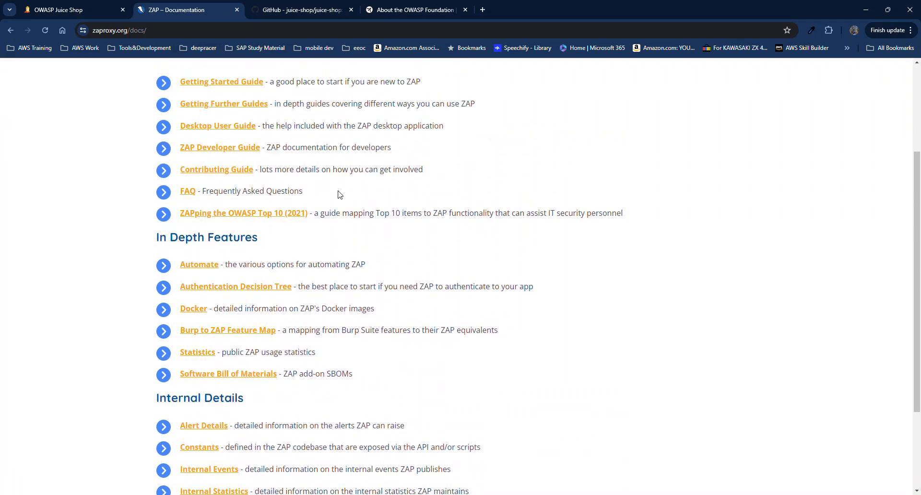
scroll(342, 194, up, 2)
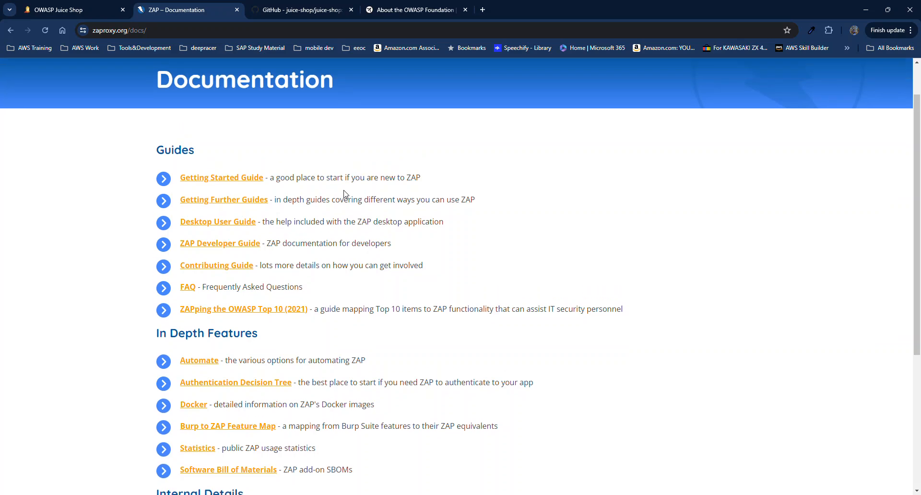